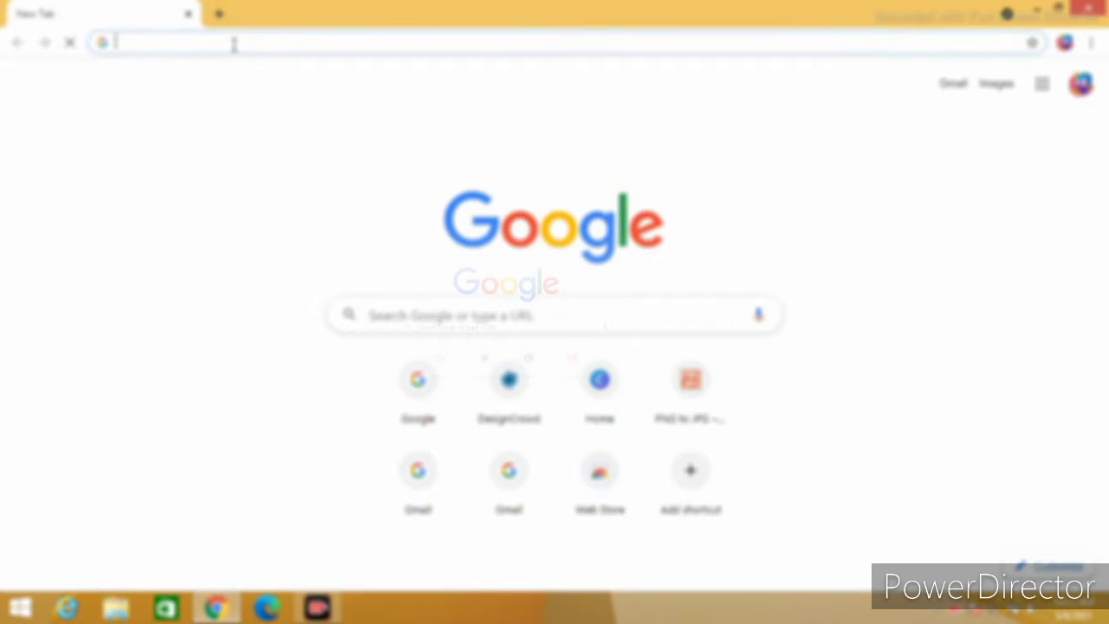
# Search Google for 'epf member portal' and open the Member Home result
pyautogui.write('ww')
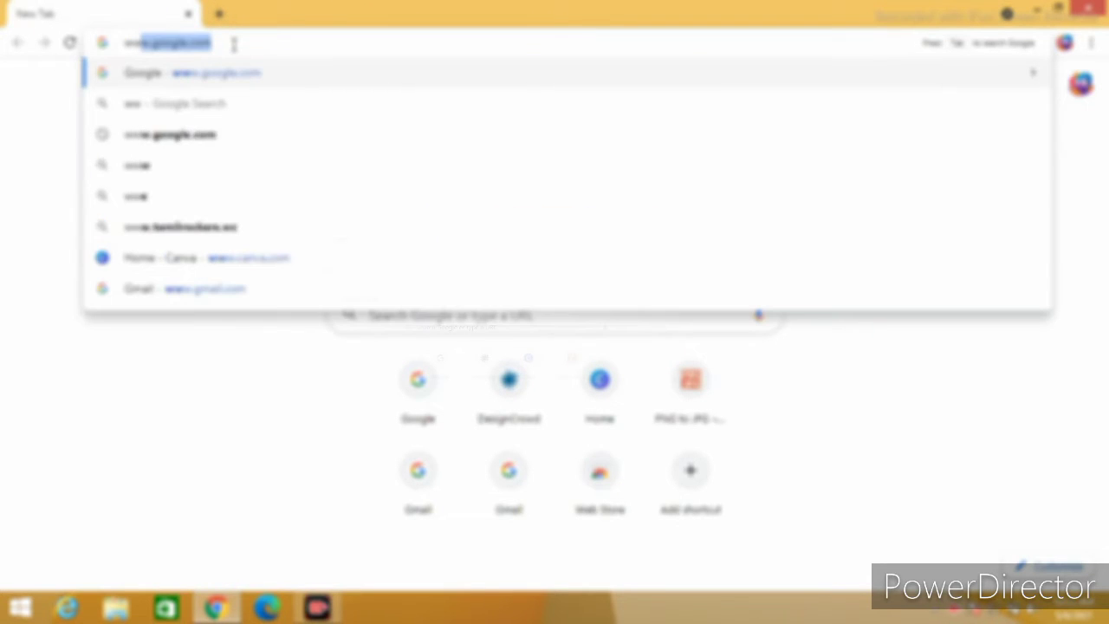
pyautogui.press('Return')
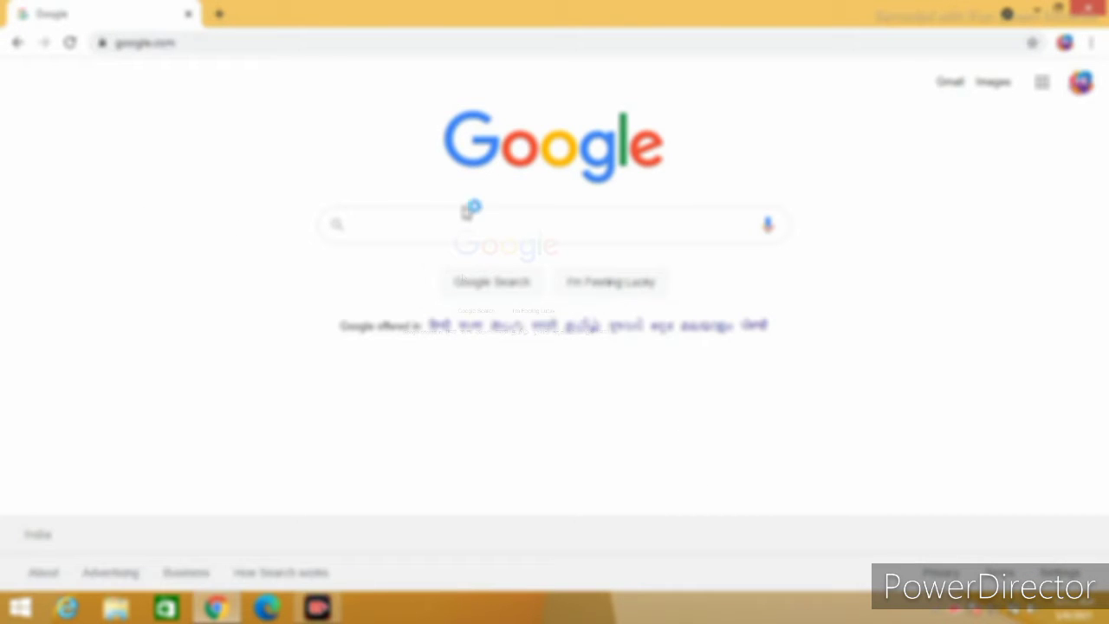
pyautogui.write('epf')
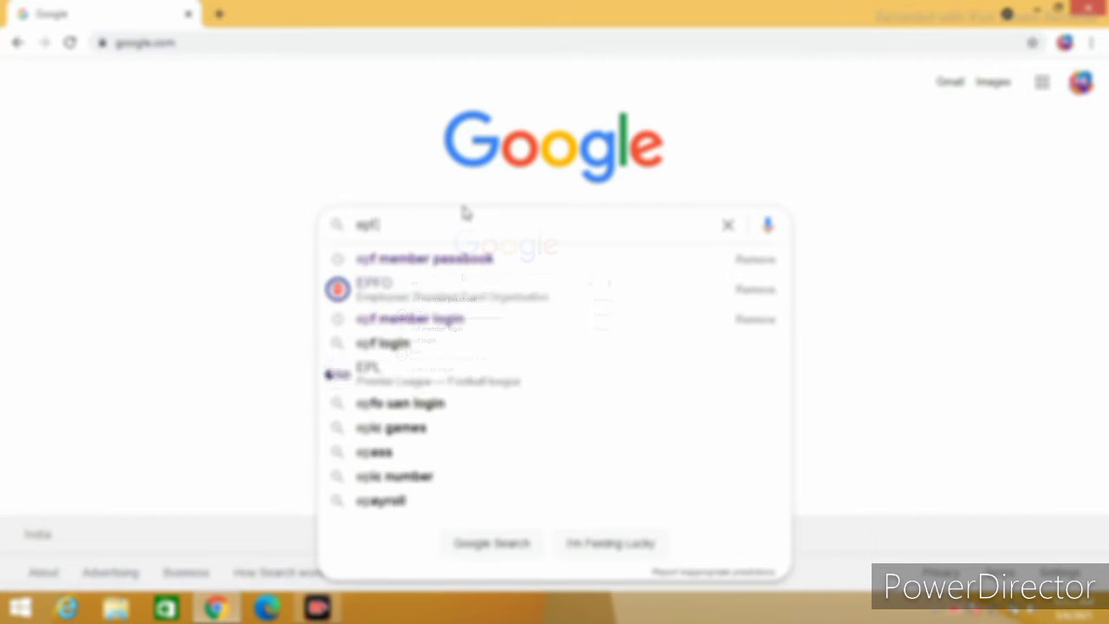
pyautogui.write(' me')
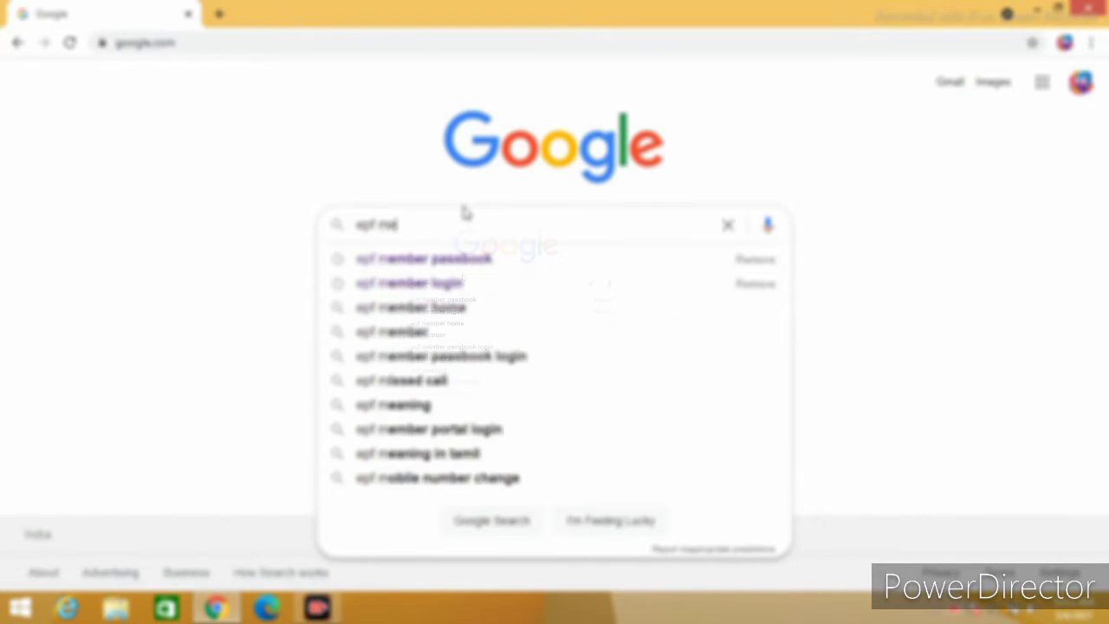
pyautogui.write('mber ')
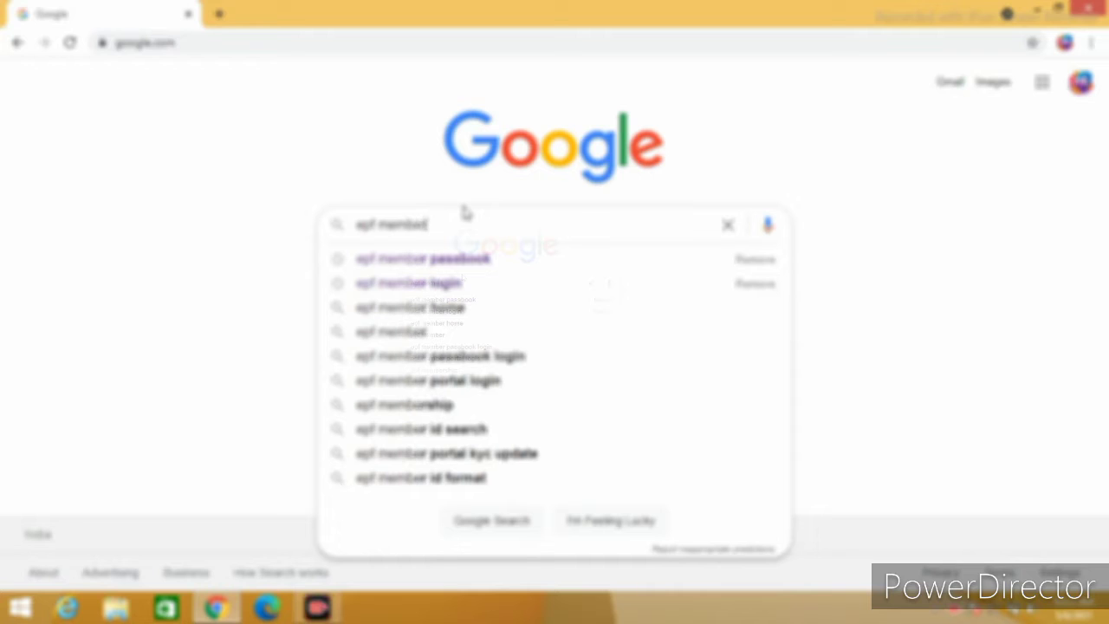
pyautogui.write('po')
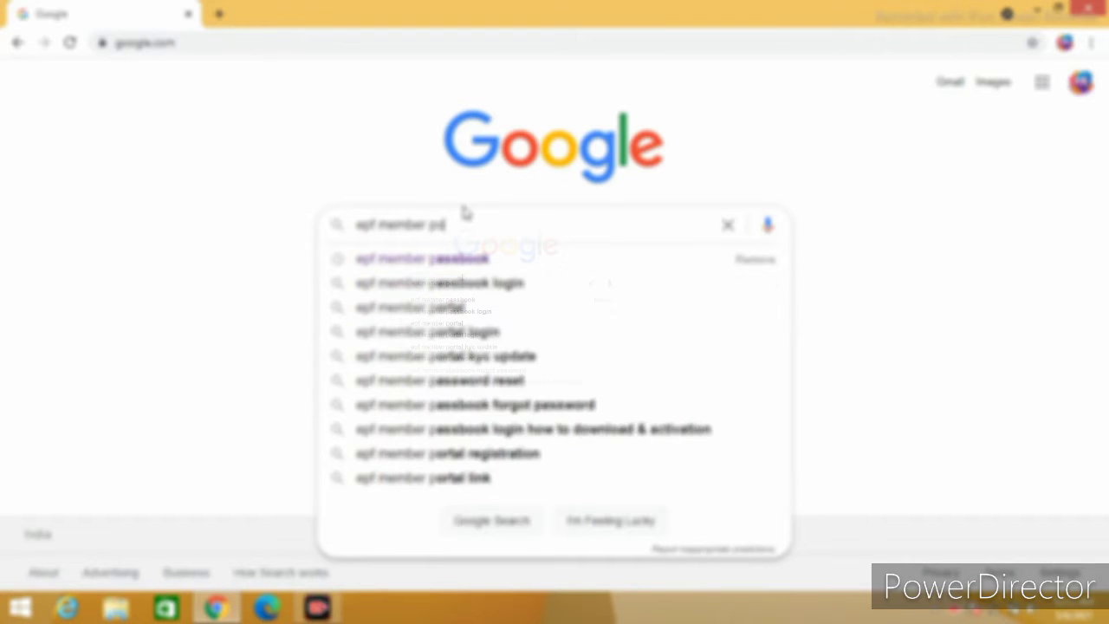
pyautogui.write('rtal')
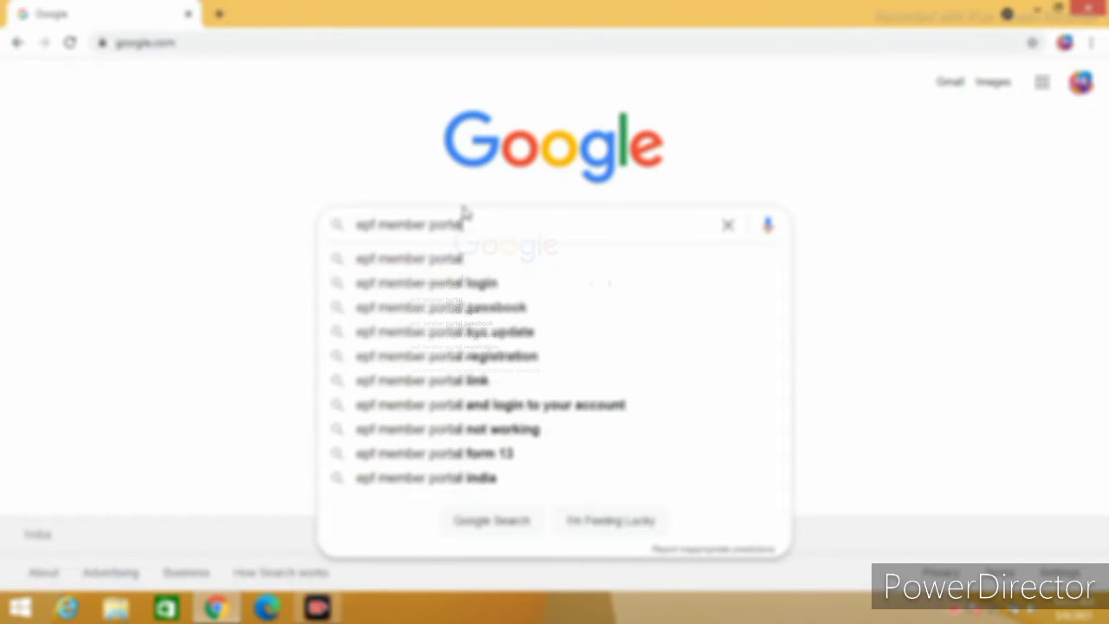
pyautogui.press('Return')
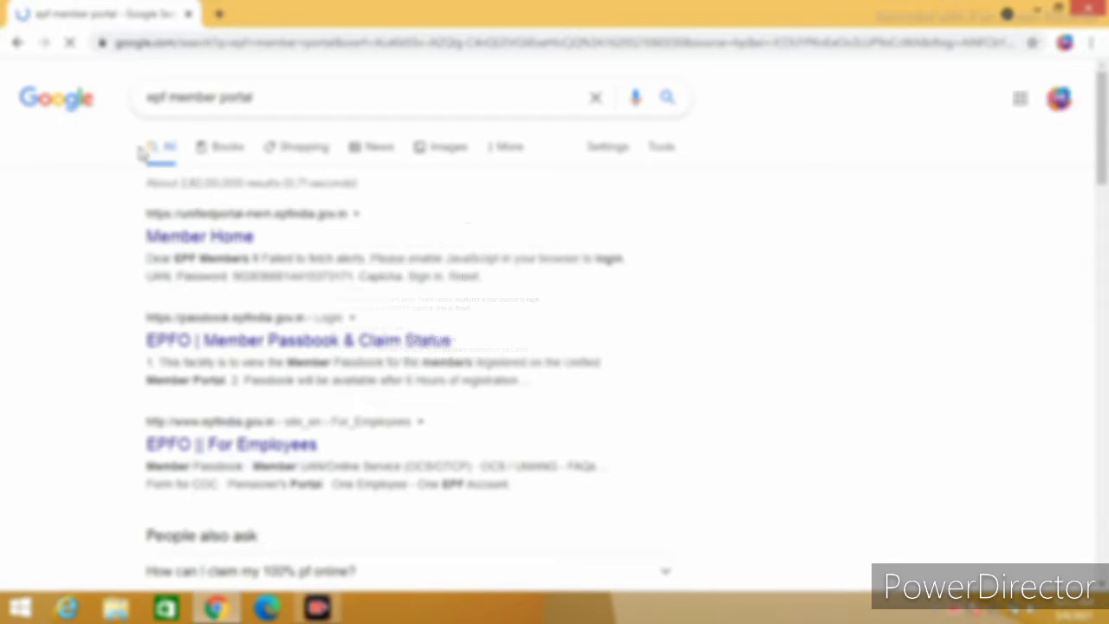
pyautogui.click(221, 239)
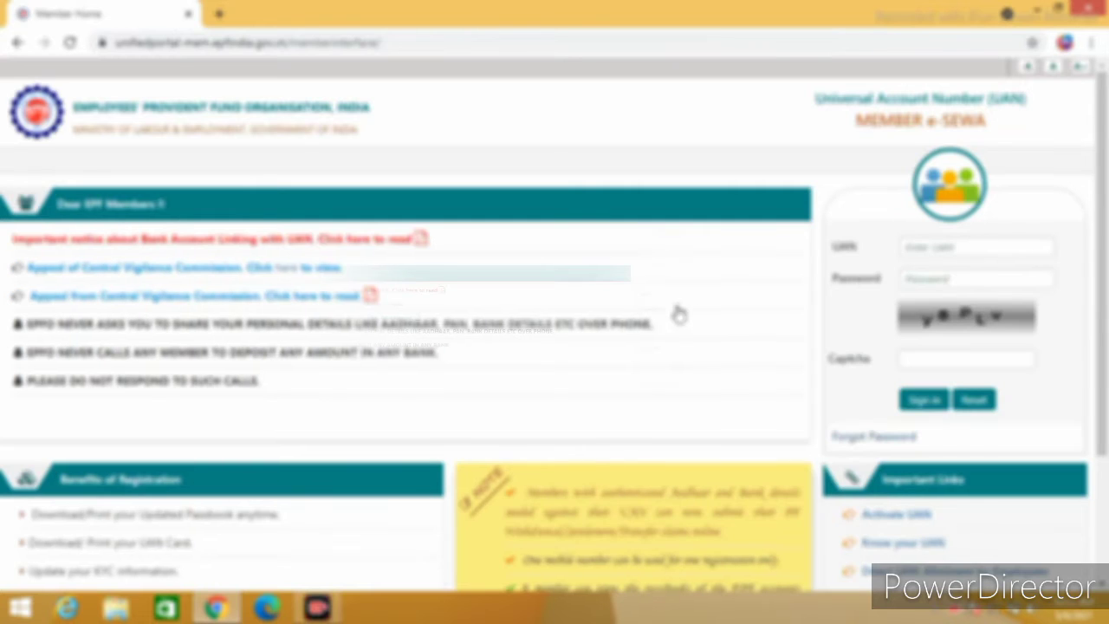
# Sign in to the Member e-SEWA portal with the UAN, account password and captcha
pyautogui.click(910, 246)
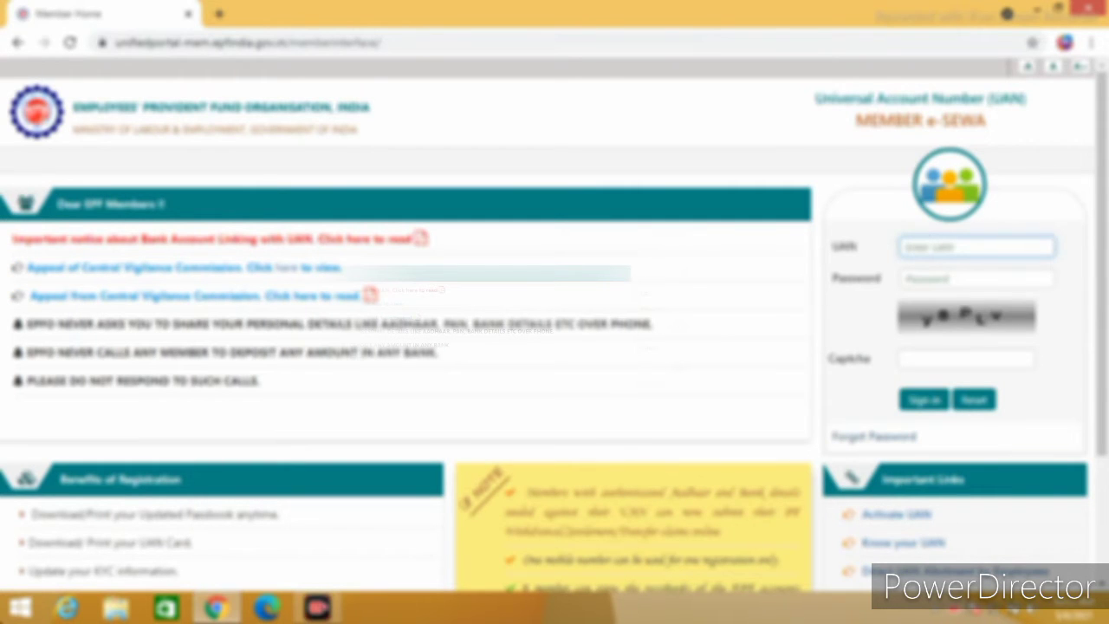
pyautogui.write('1')
pyautogui.click(947, 278)
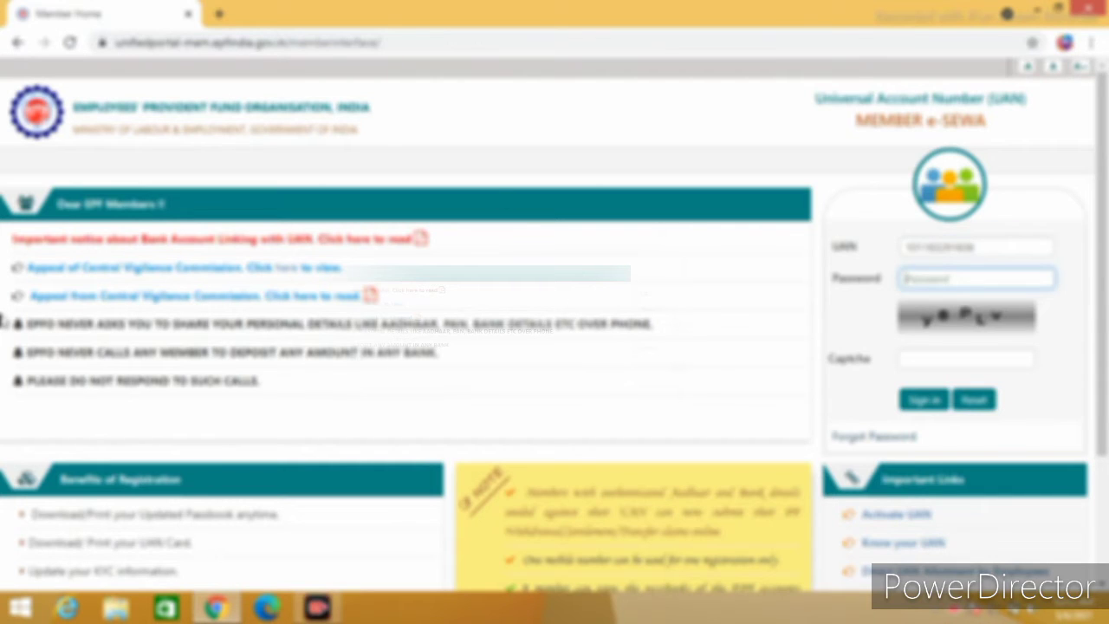
pyautogui.write('a')
pyautogui.write('12')
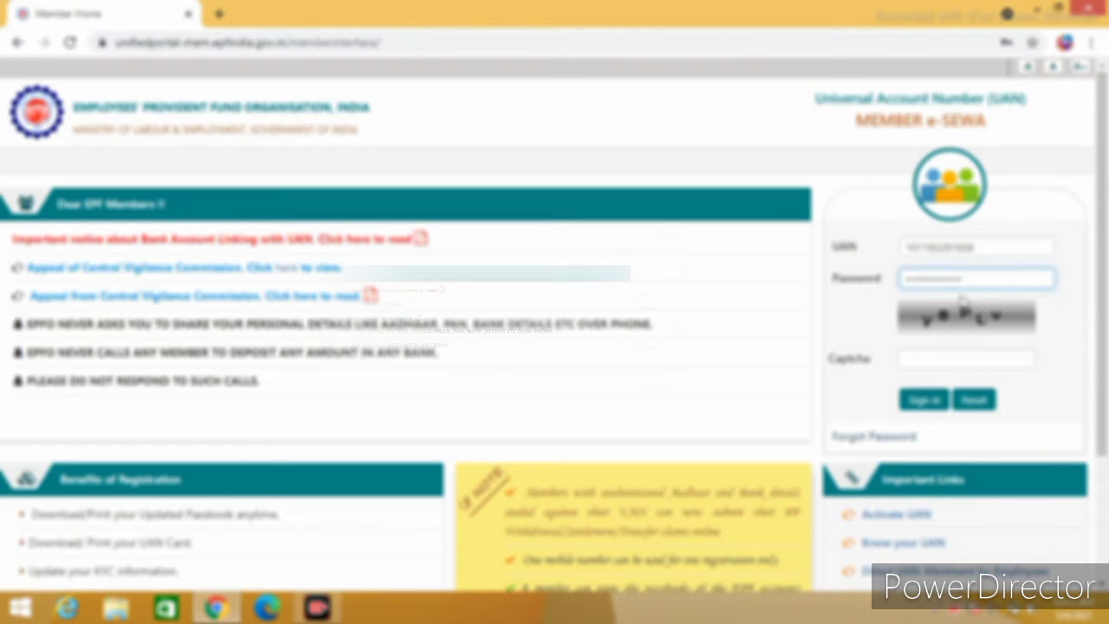
pyautogui.click(951, 359)
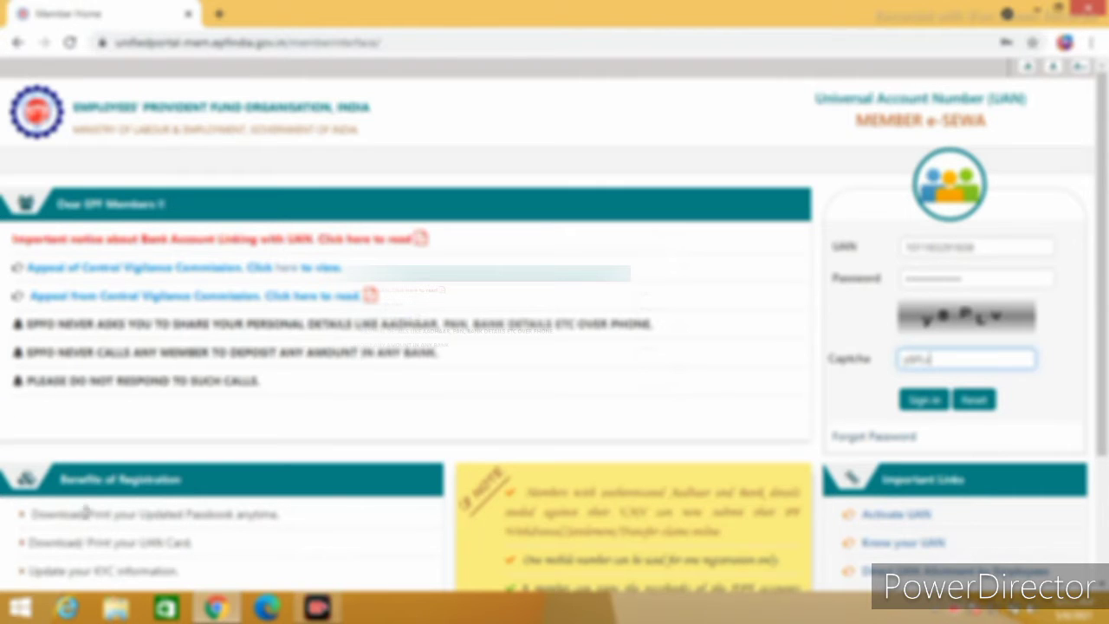
pyautogui.click(925, 403)
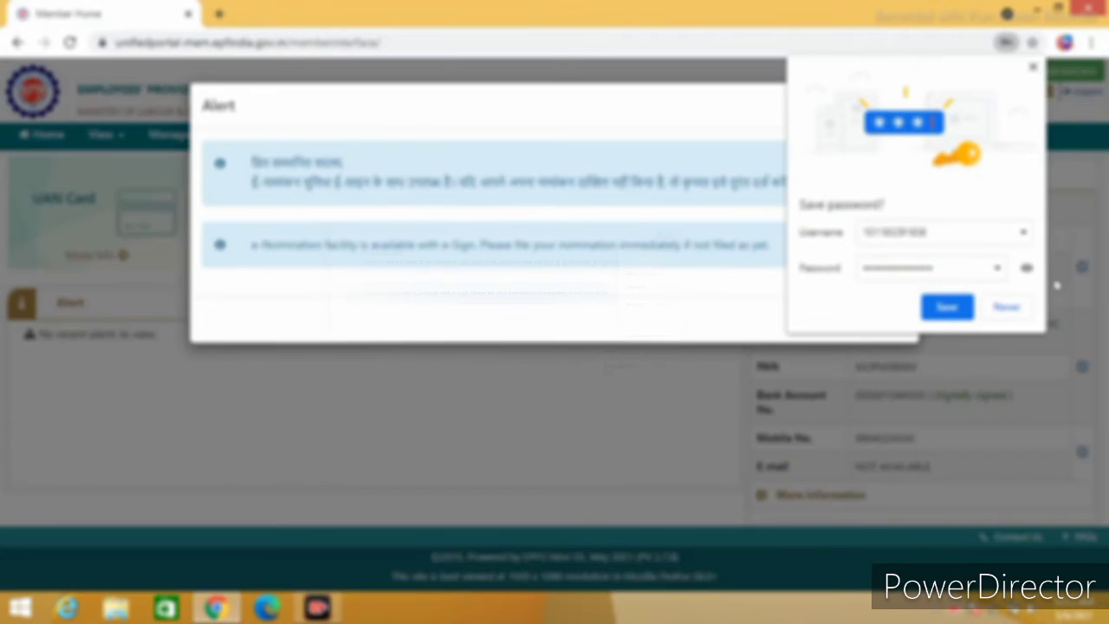
# Decline saving the password, close the alert, and open Online Services > CLAIM (Form-31,19,10C & 10D)
pyautogui.click(1005, 309)
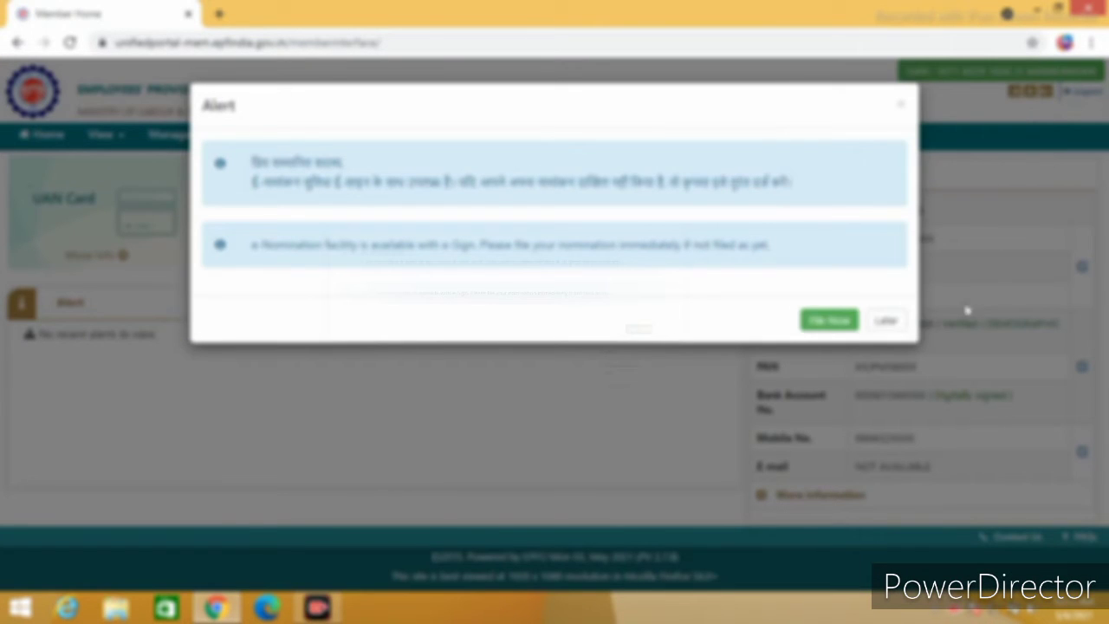
pyautogui.click(884, 321)
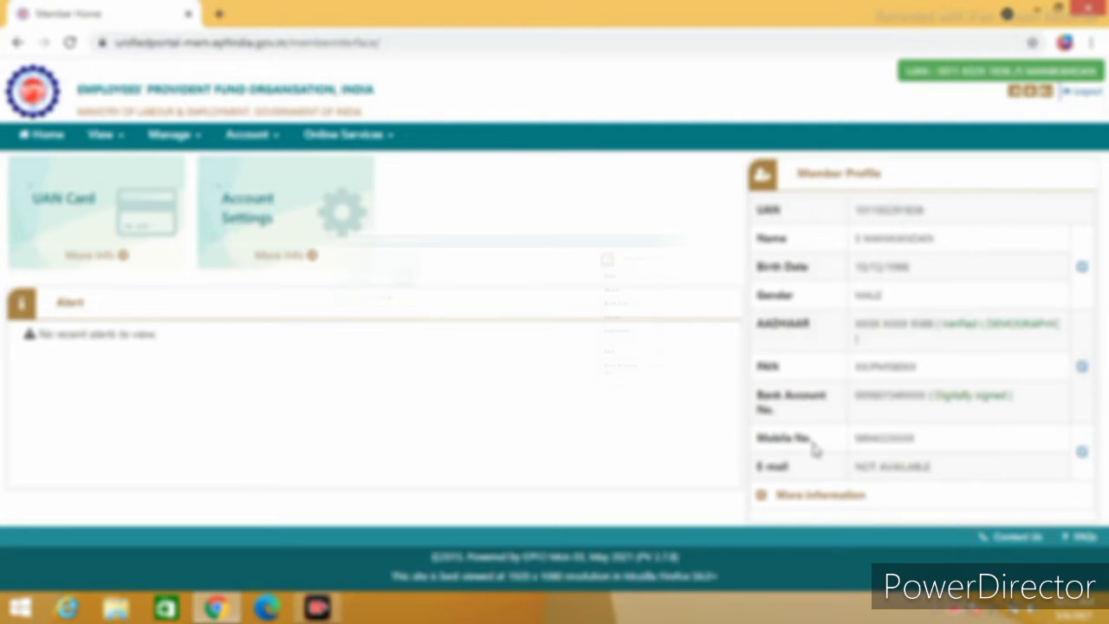
pyautogui.click(274, 145)
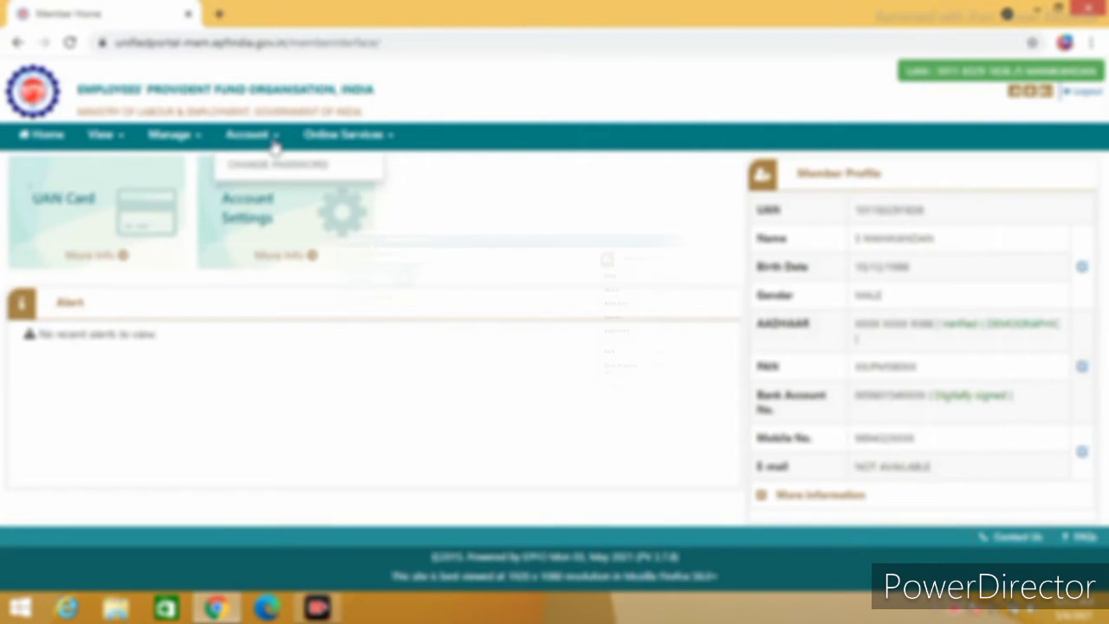
pyautogui.click(392, 143)
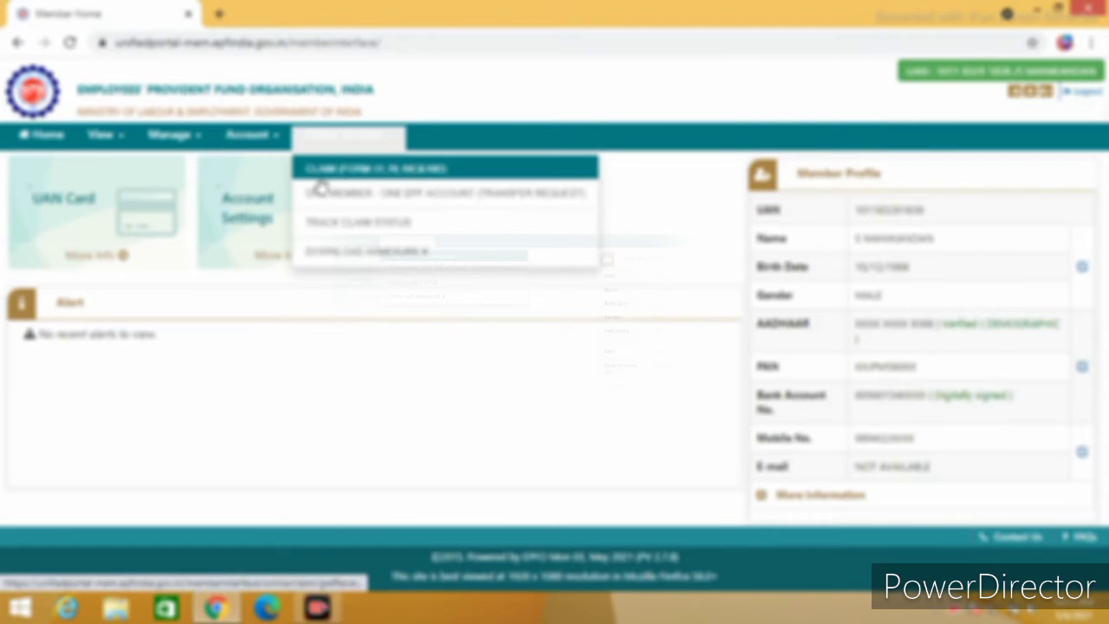
pyautogui.click(381, 171)
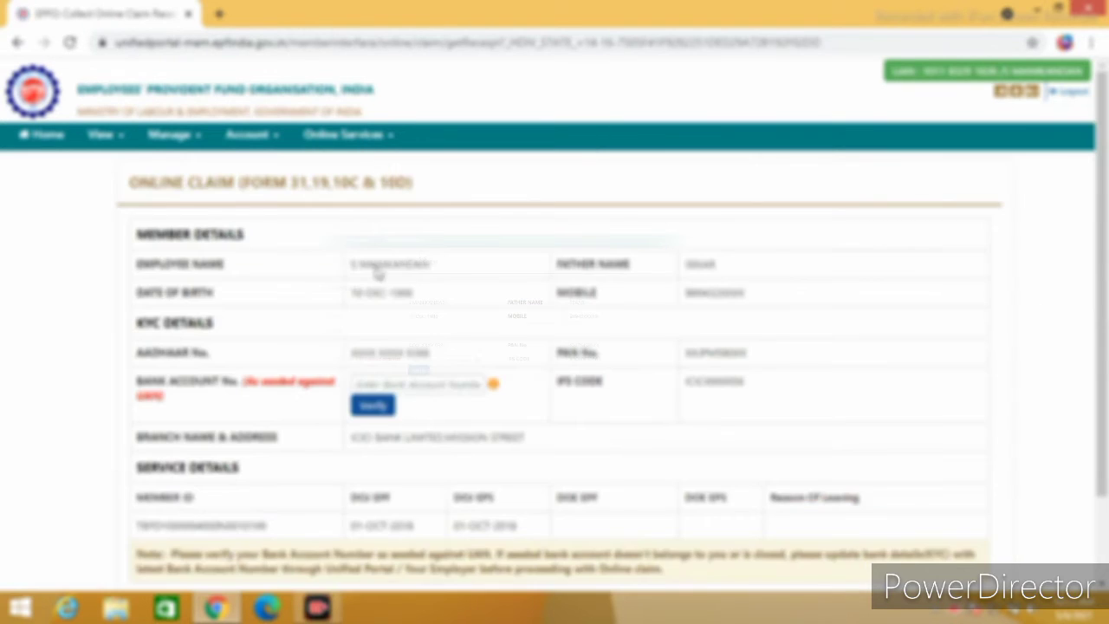
# Enter the member's bank account number in the Bank Account No. field for verification
pyautogui.scroll(-2, 537, 400)
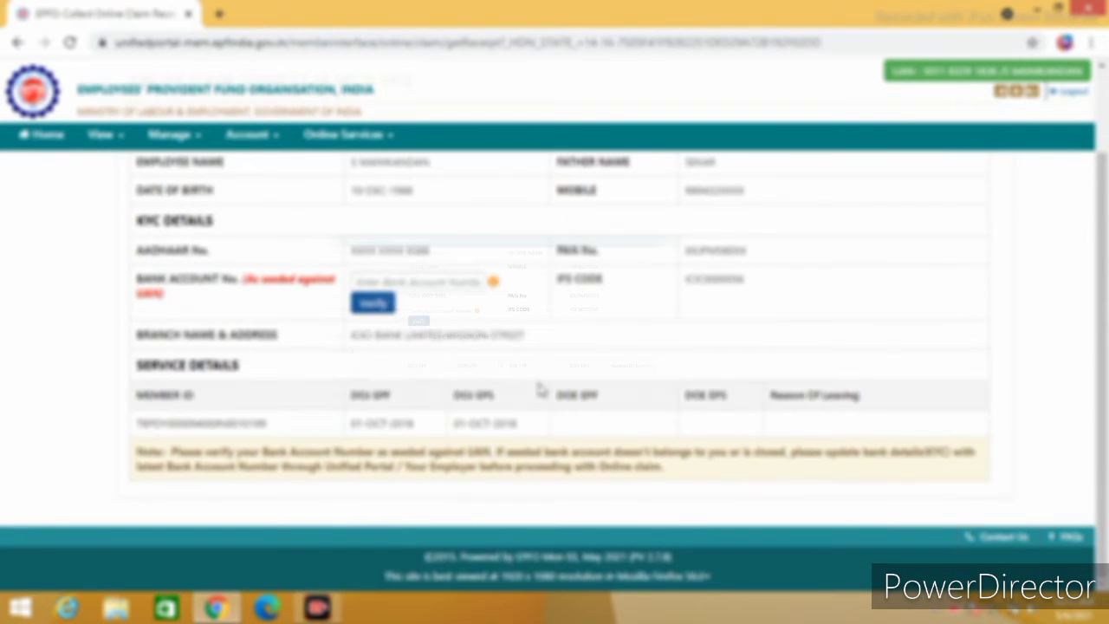
pyautogui.scroll(2, 539, 390)
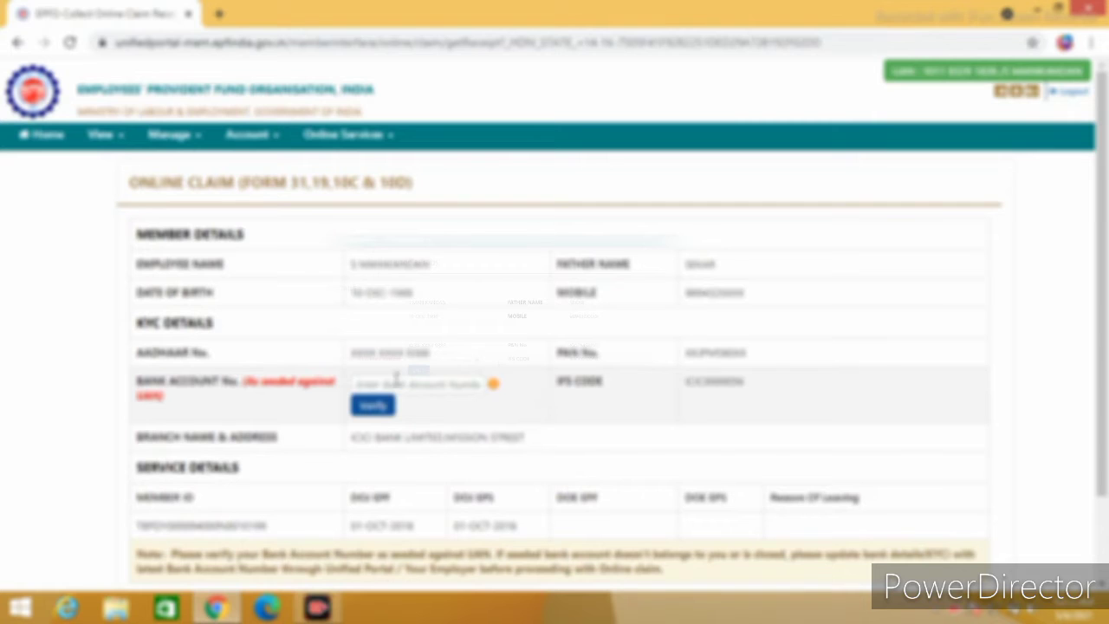
pyautogui.scroll(-2, 580, 381)
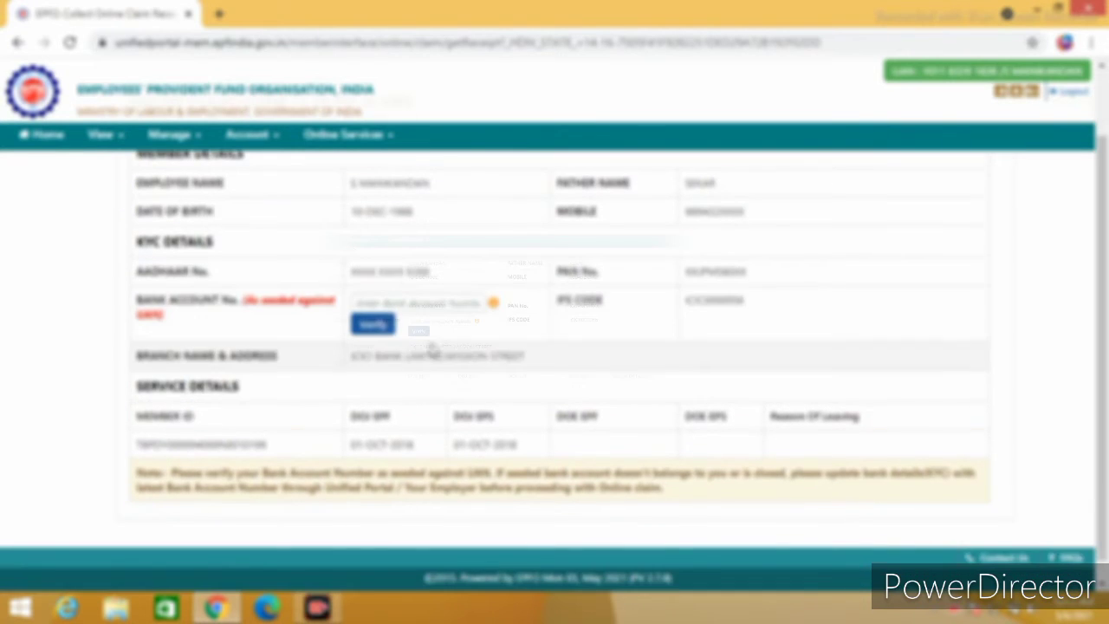
pyautogui.click(373, 301)
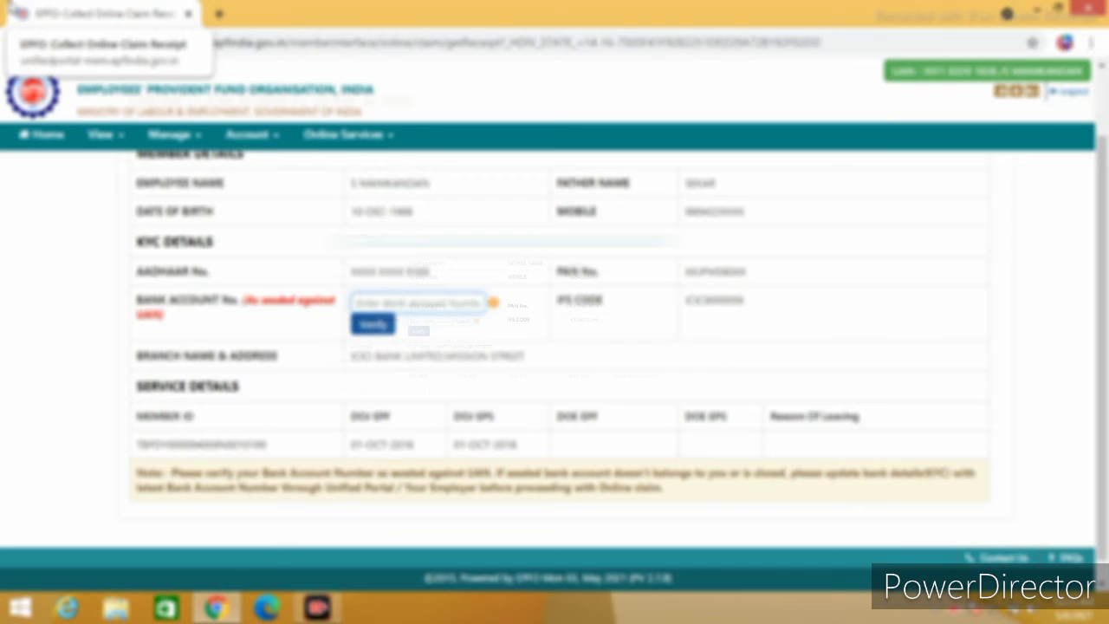
pyautogui.write('6')
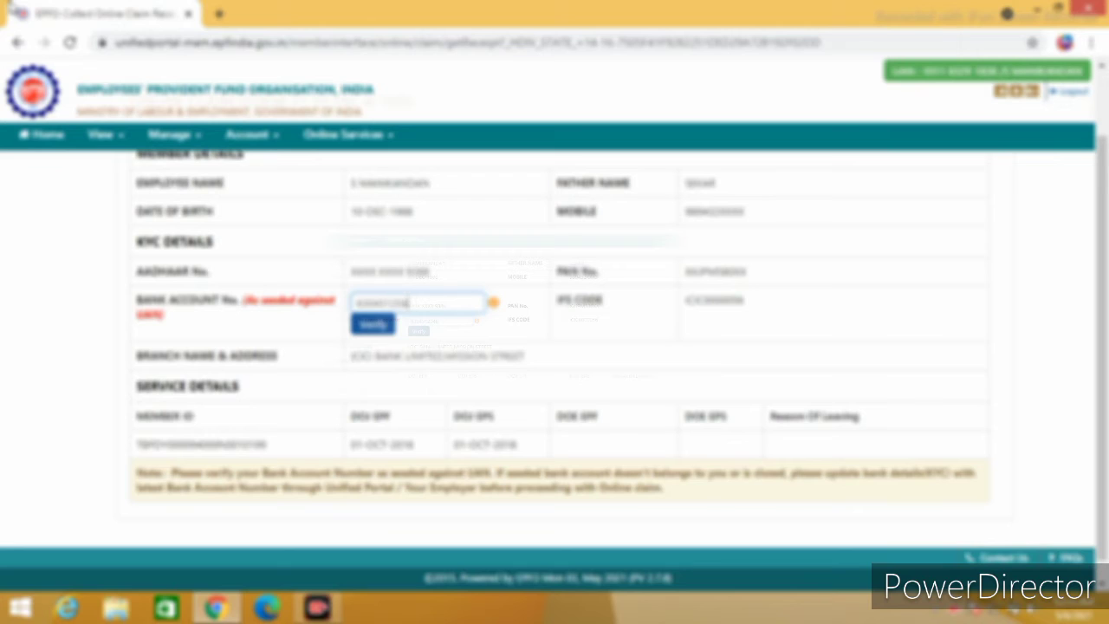
pyautogui.press('BackSpace')
pyautogui.press('BackSpace')
pyautogui.press('BackSpace')
pyautogui.press('BackSpace')
pyautogui.press('BackSpace')
pyautogui.press('BackSpace')
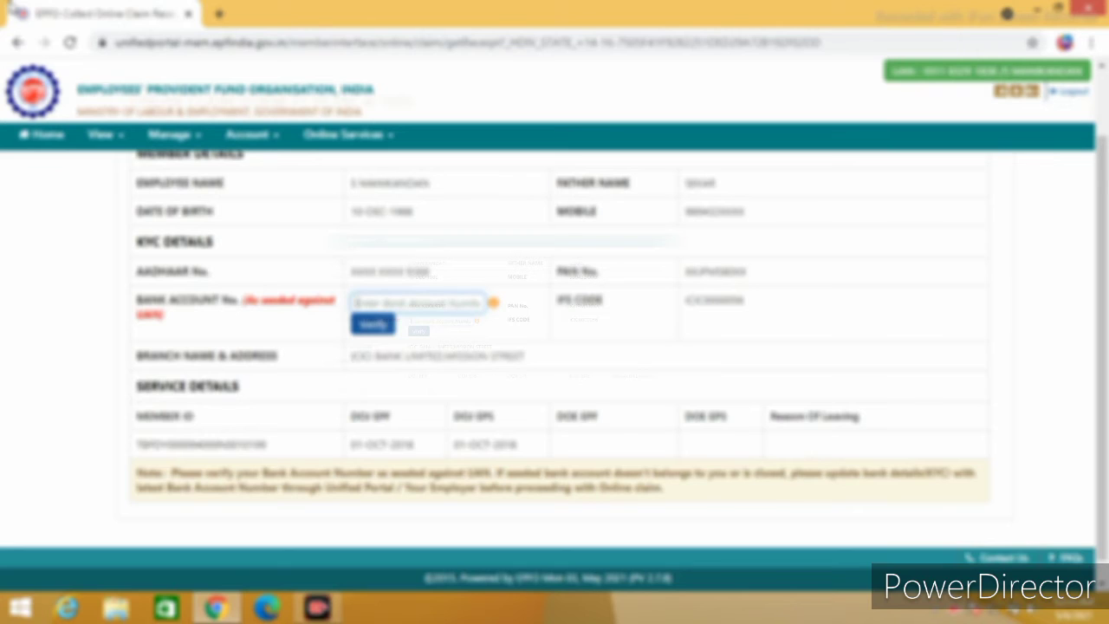
pyautogui.write('10')
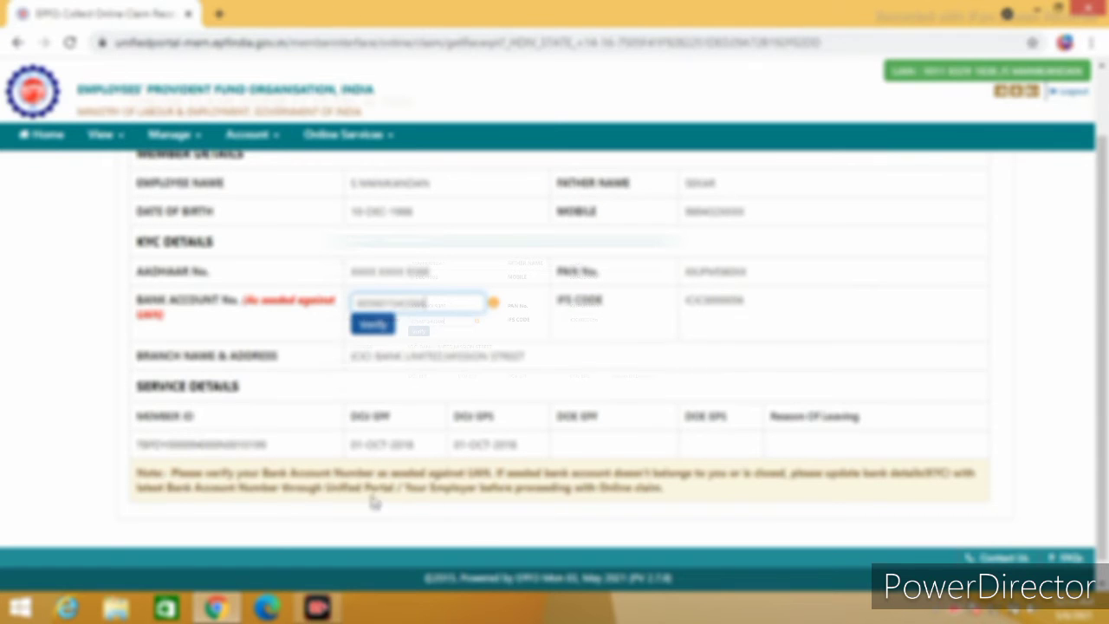
pyautogui.scroll(-1, 386, 334)
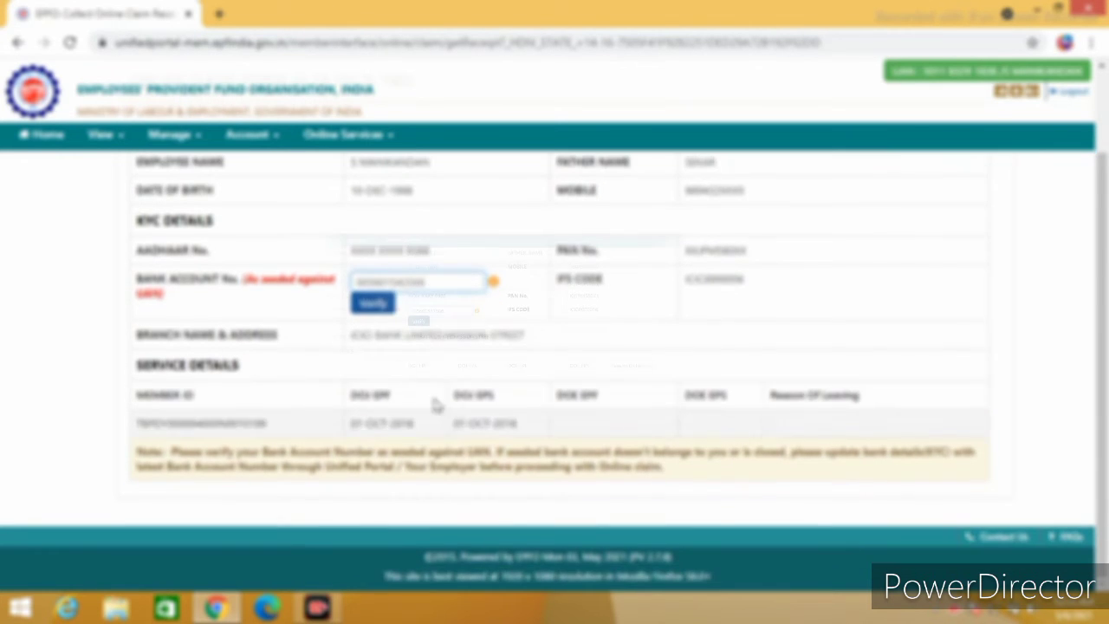
# Verify the bank account, accept the Certificate of Undertaking with Yes, and proceed for online claim
pyautogui.click(374, 303)
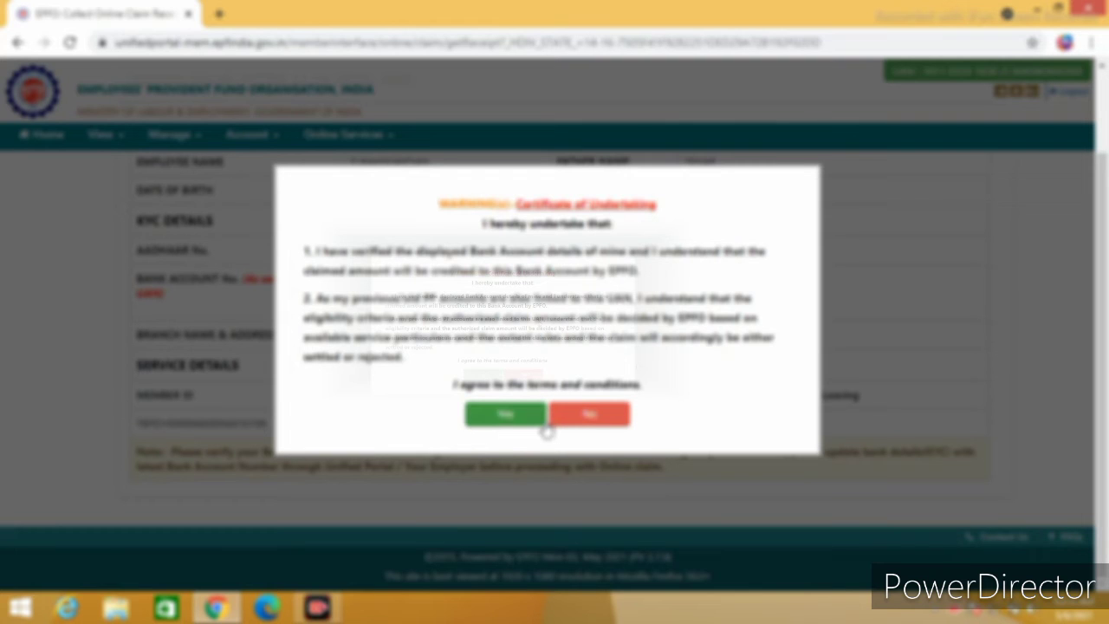
pyautogui.click(506, 416)
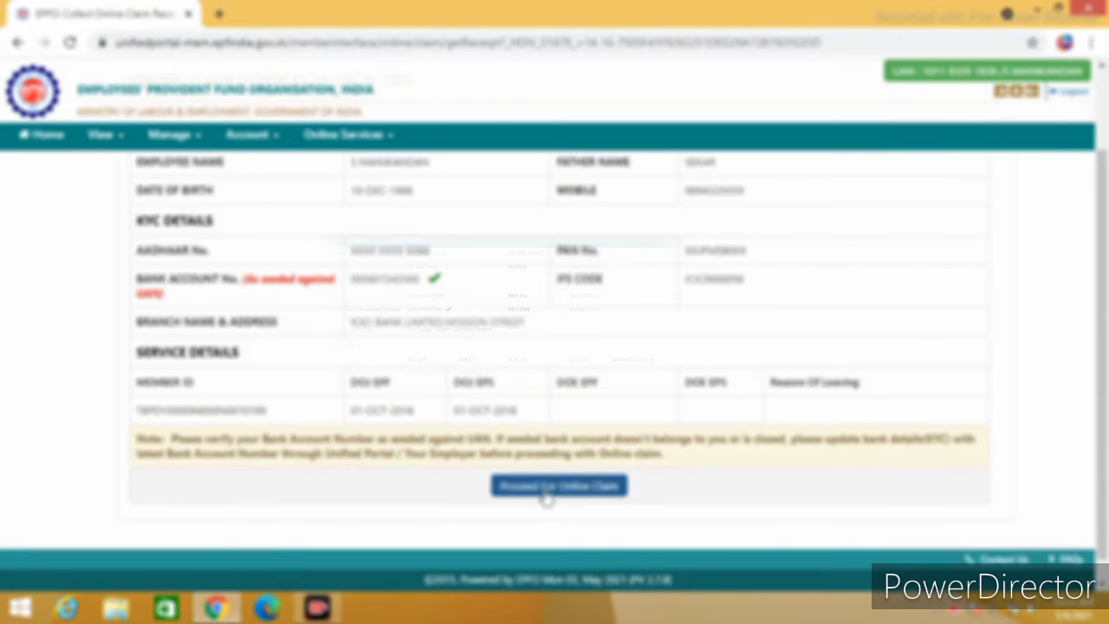
pyautogui.click(578, 492)
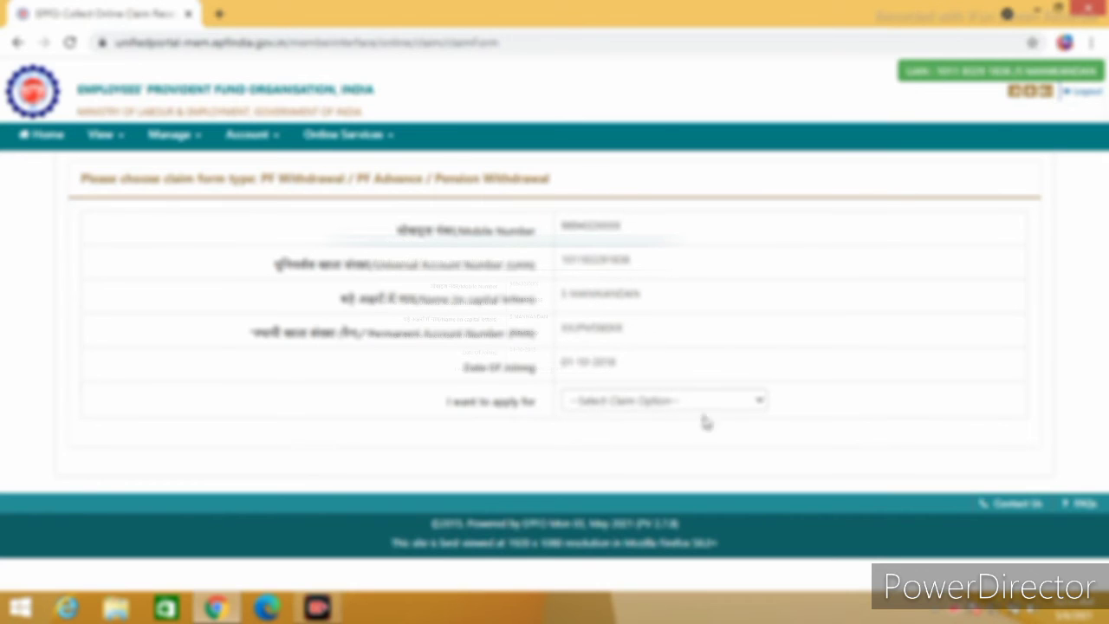
# Choose PF ADVANCE (FORM 31) as the claim type and review the Select Service options
pyautogui.click(759, 402)
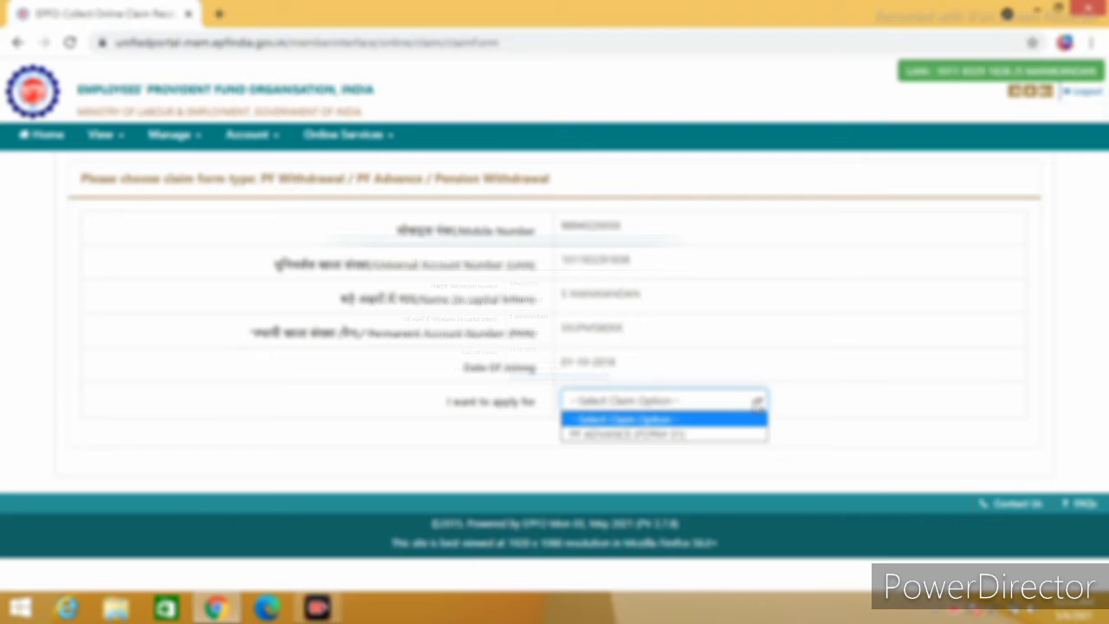
pyautogui.click(630, 436)
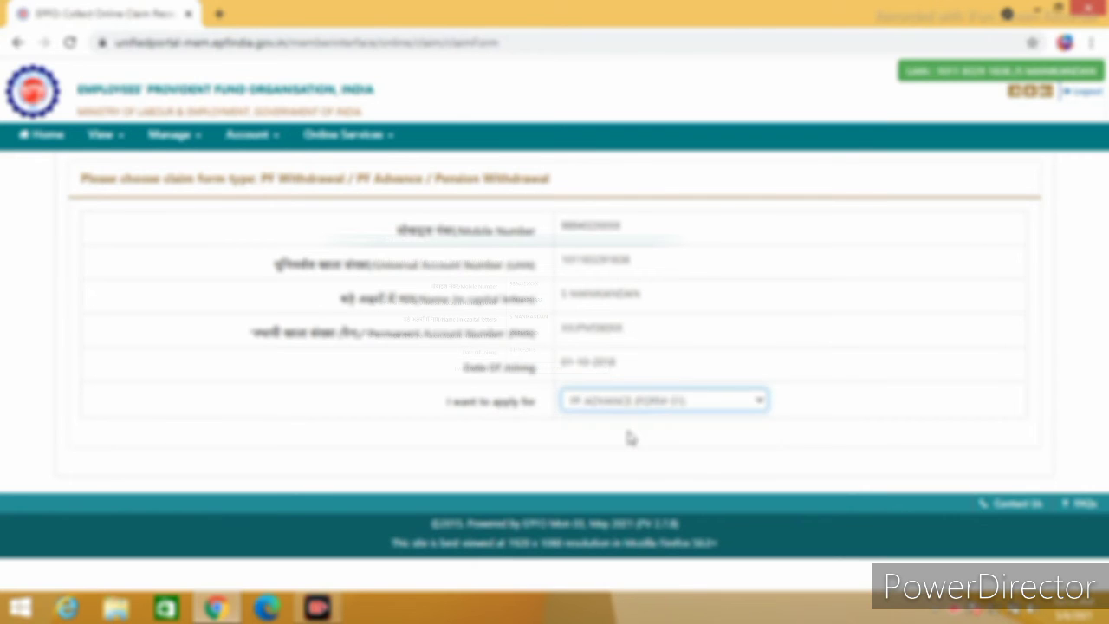
pyautogui.scroll(-2, 747, 431)
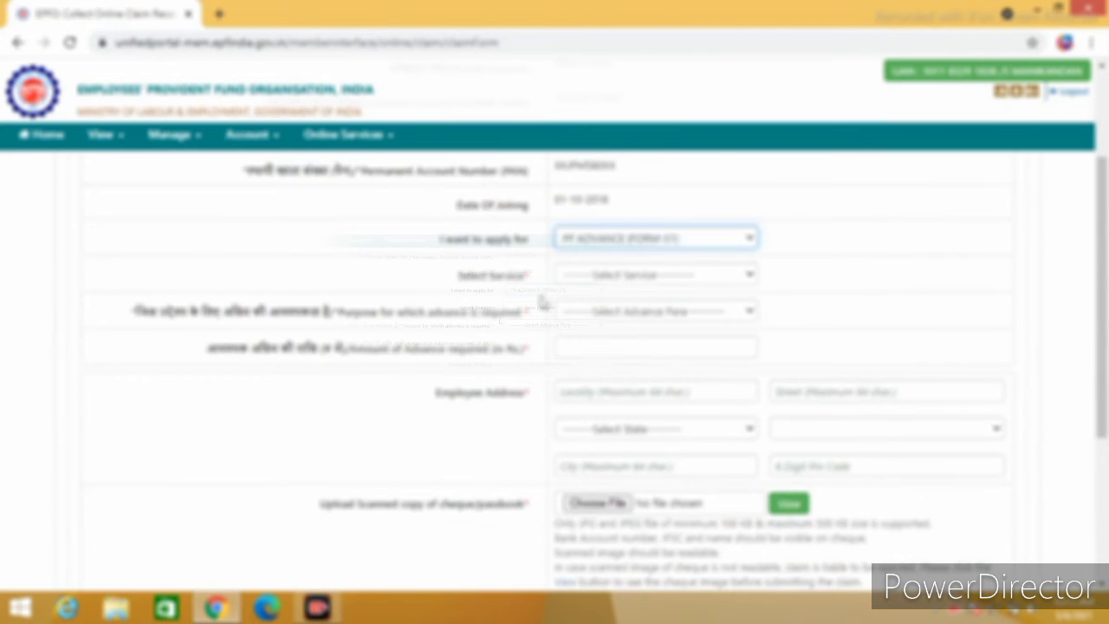
pyautogui.click(750, 277)
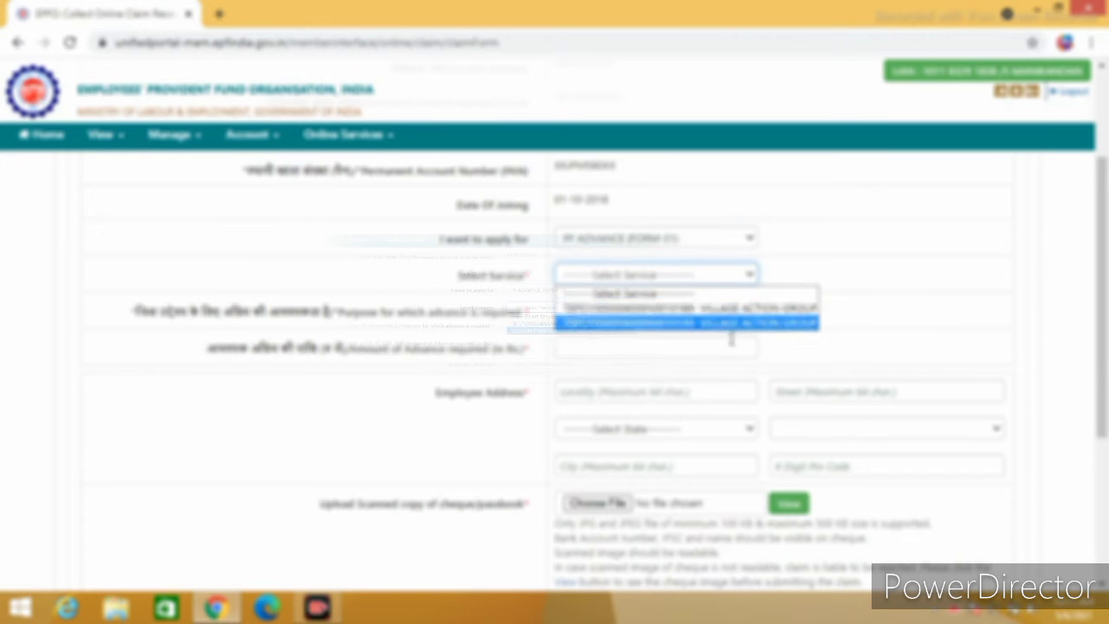
pyautogui.click(914, 291)
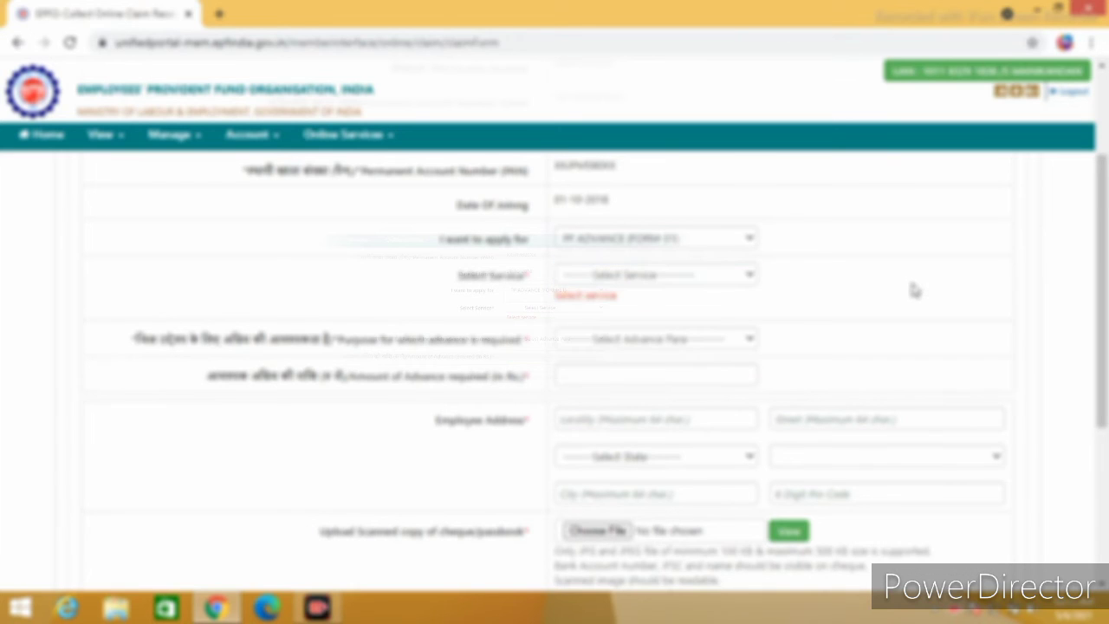
pyautogui.scroll(-1, 791, 344)
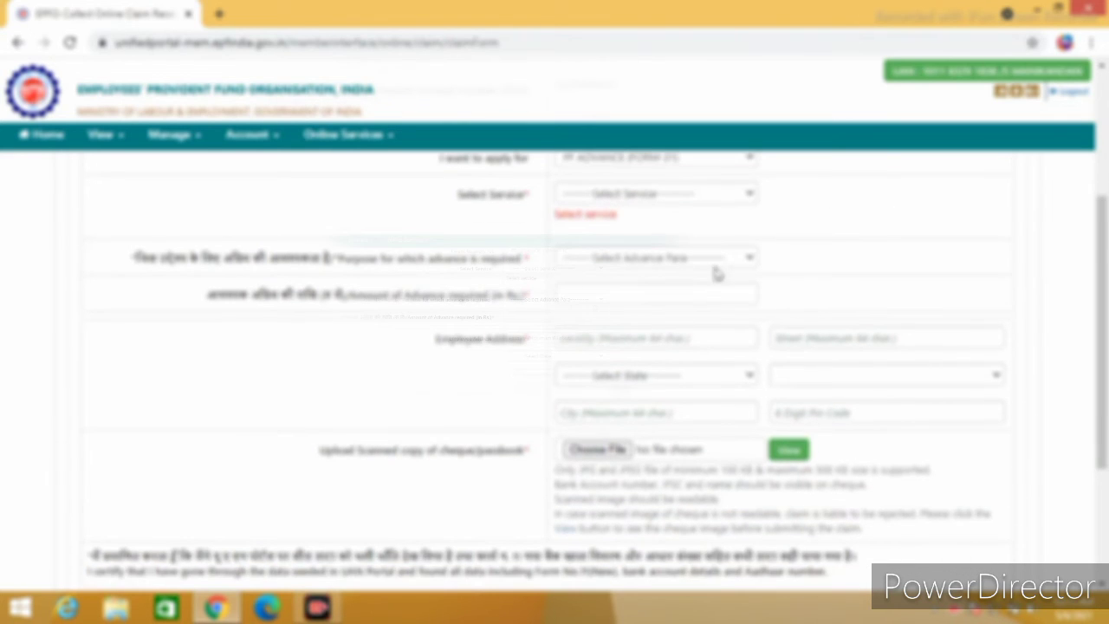
# Set the advance purpose to OUTBREAK OF PANDEMIC (COVID-19), then select the Amount and Locality fields
pyautogui.click(750, 259)
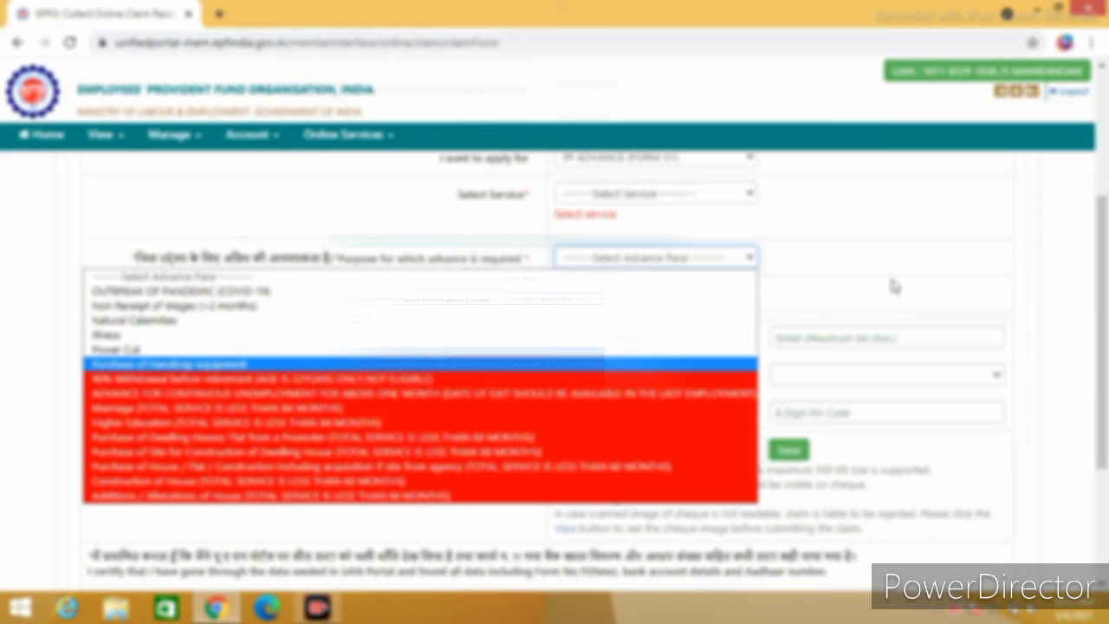
pyautogui.click(895, 292)
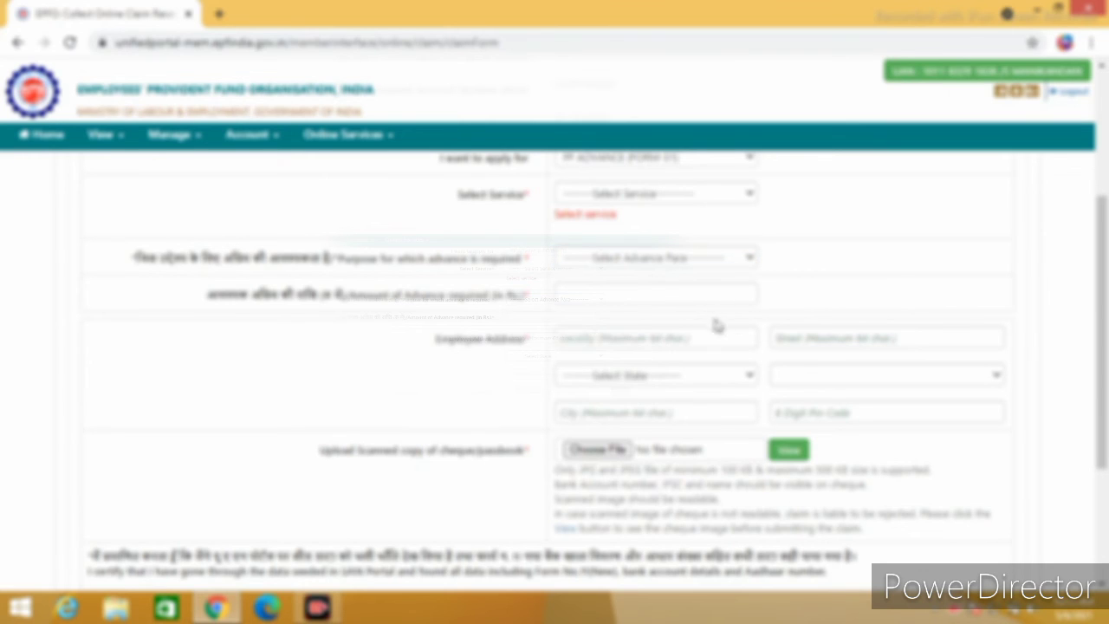
pyautogui.click(749, 259)
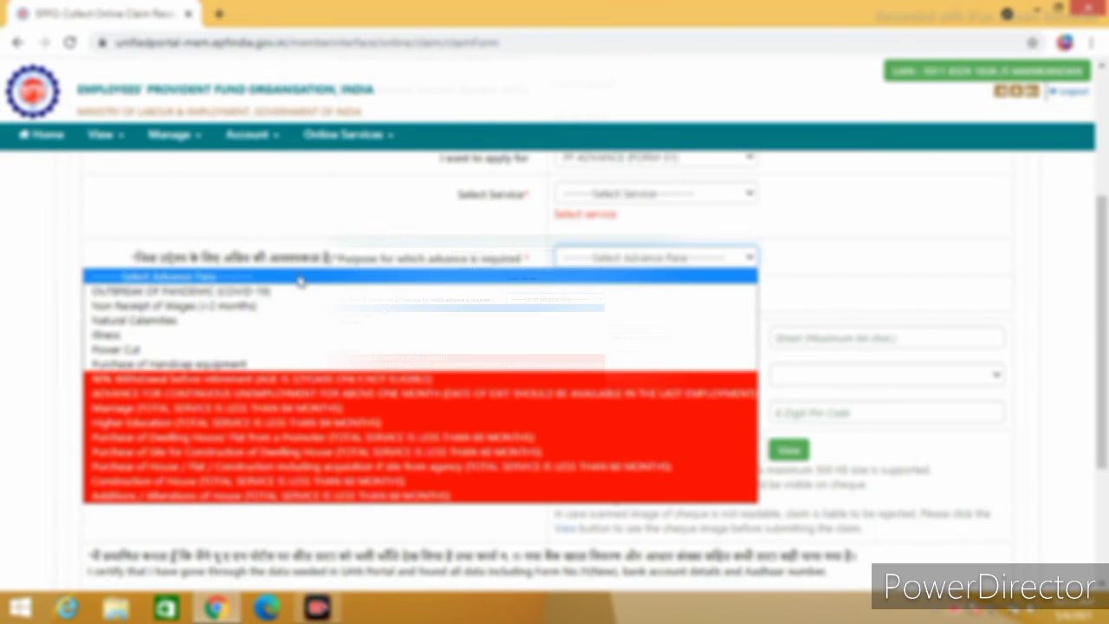
pyautogui.click(270, 293)
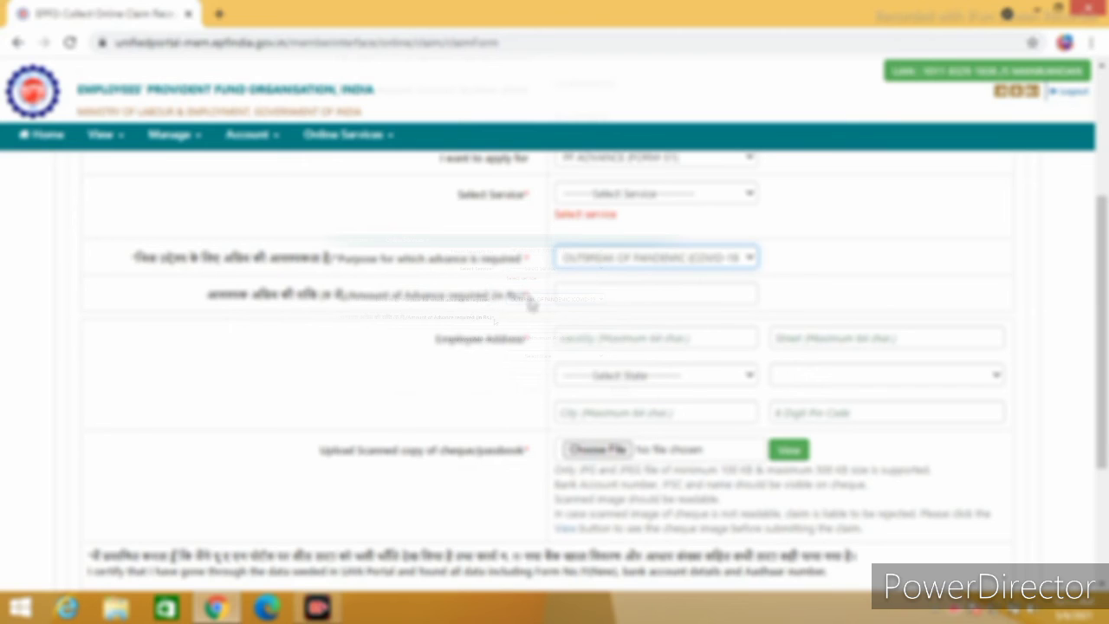
pyautogui.click(589, 294)
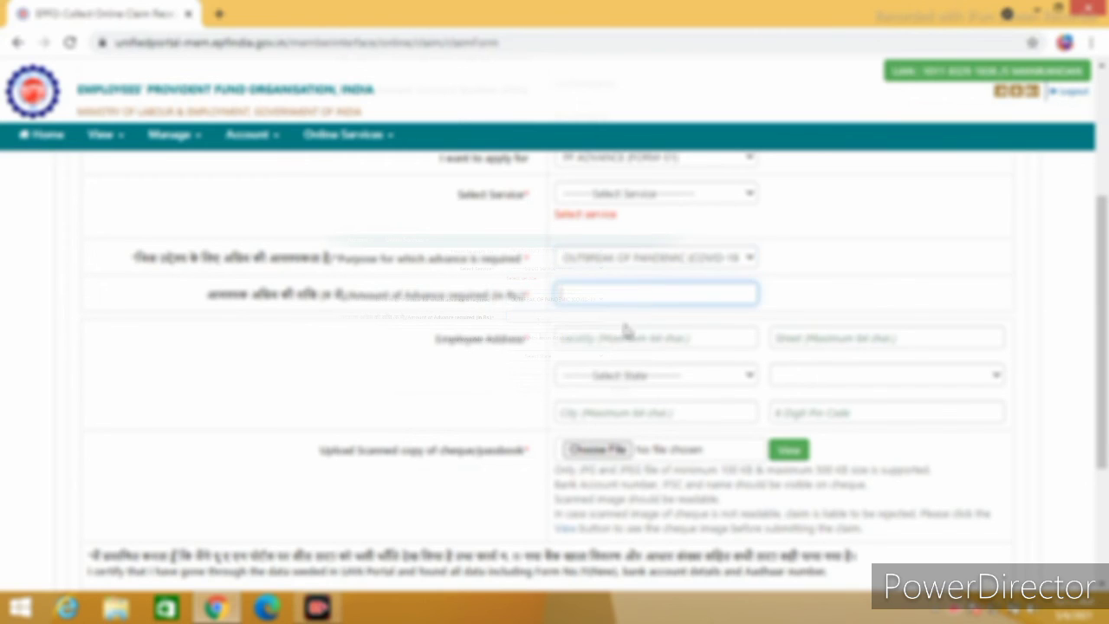
pyautogui.click(598, 339)
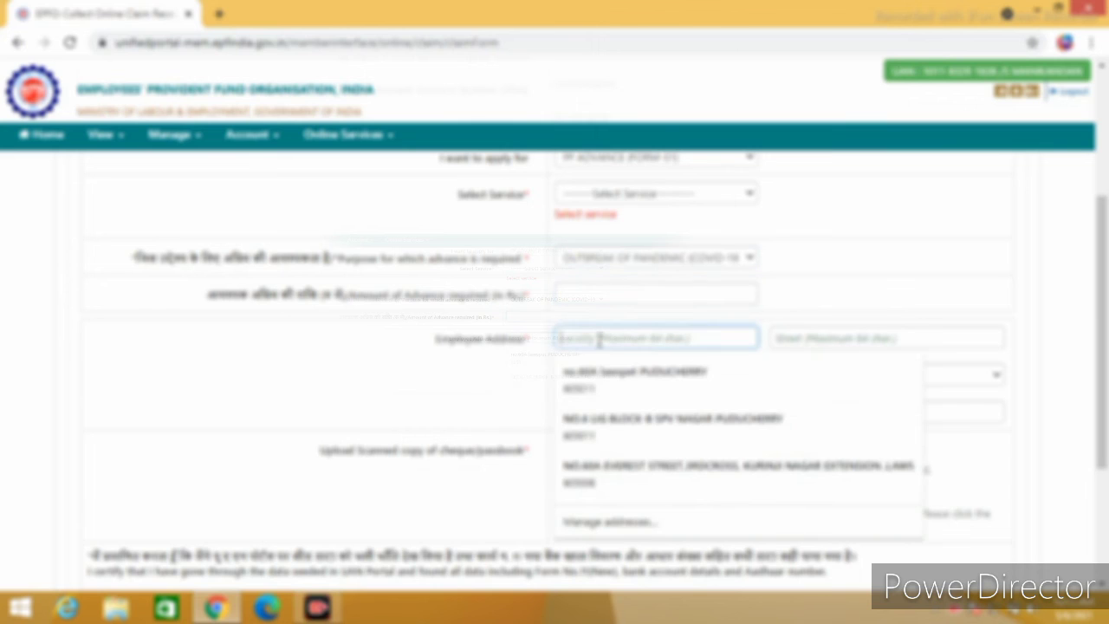
pyautogui.click(805, 340)
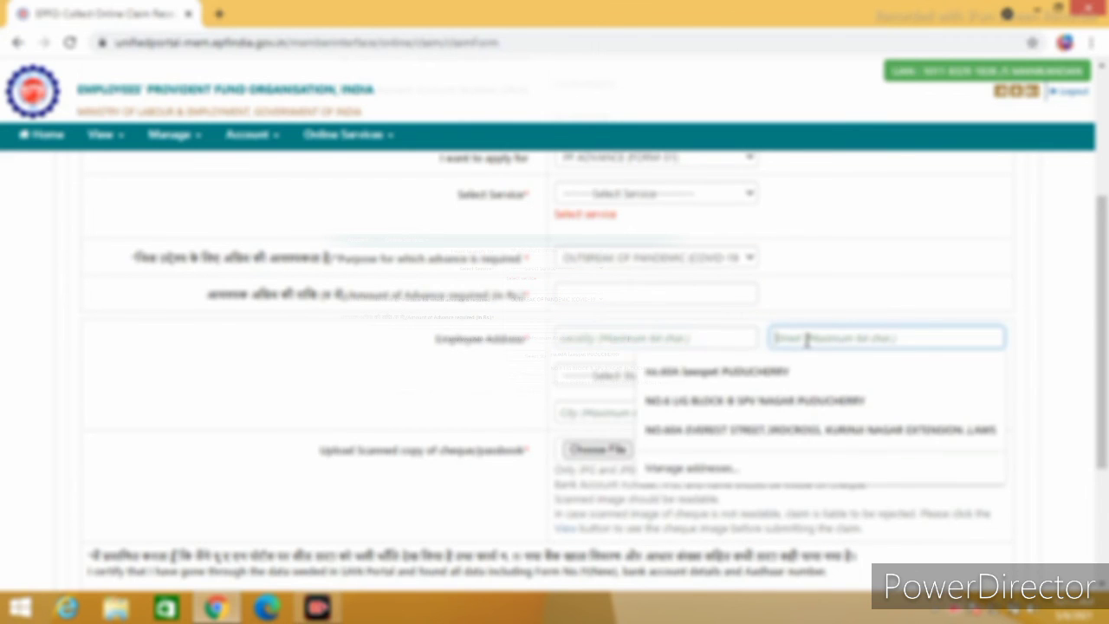
pyautogui.click(421, 374)
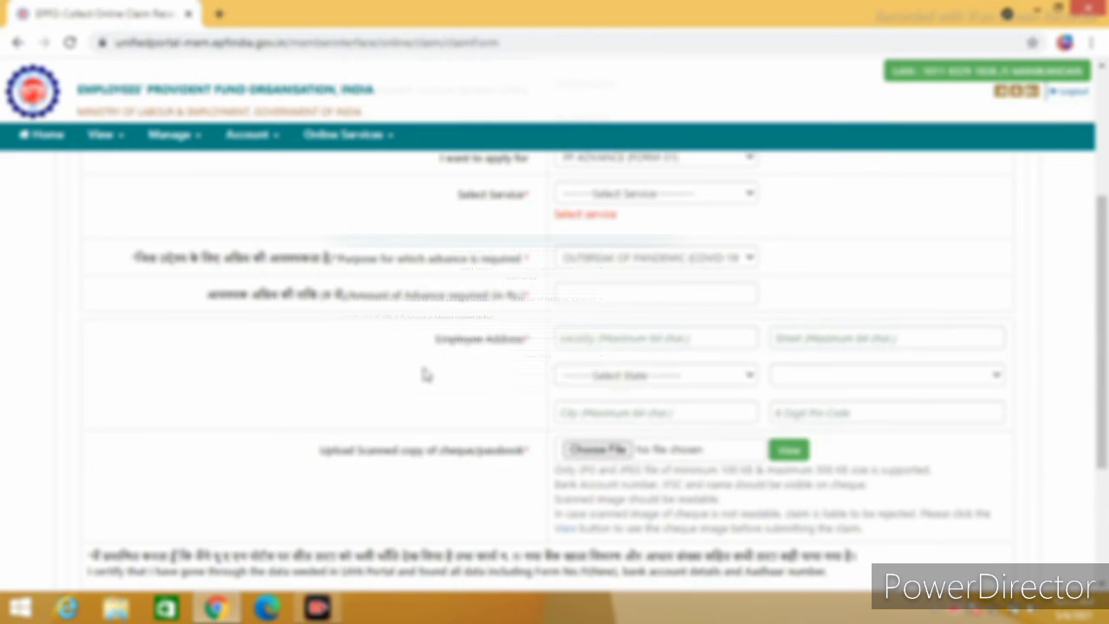
pyautogui.click(752, 377)
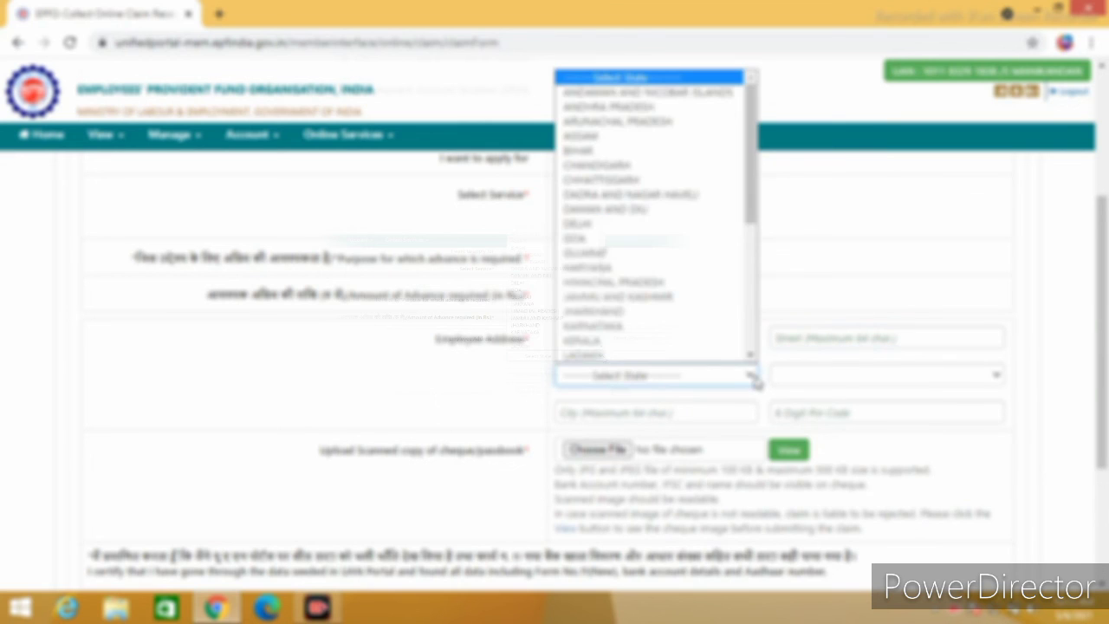
pyautogui.click(752, 376)
pyautogui.click(997, 376)
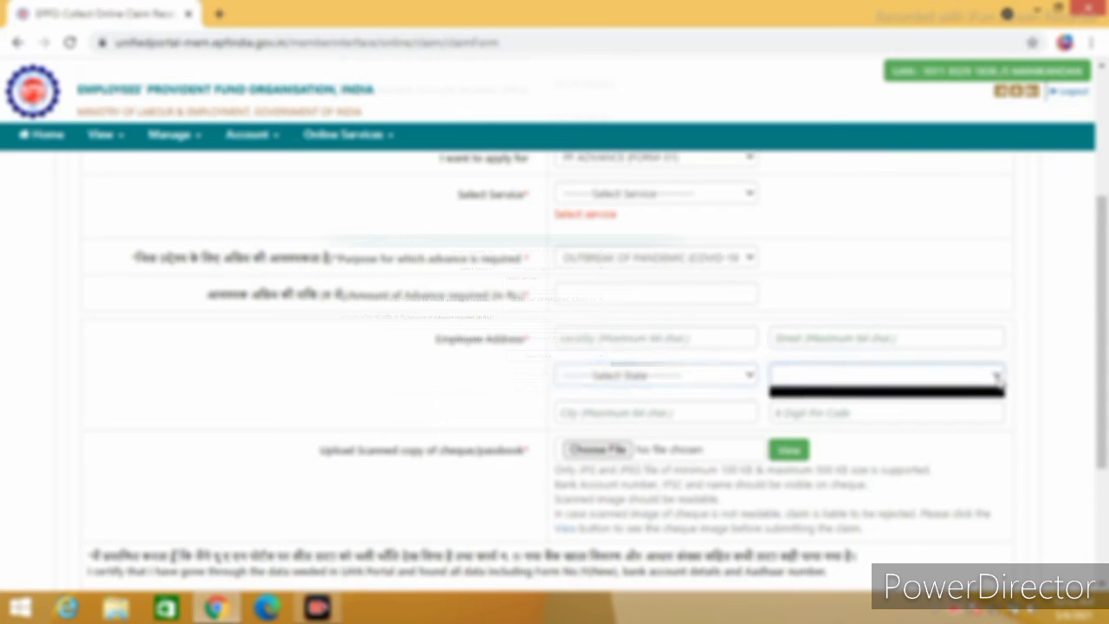
pyautogui.click(996, 376)
pyautogui.scroll(-1, 842, 408)
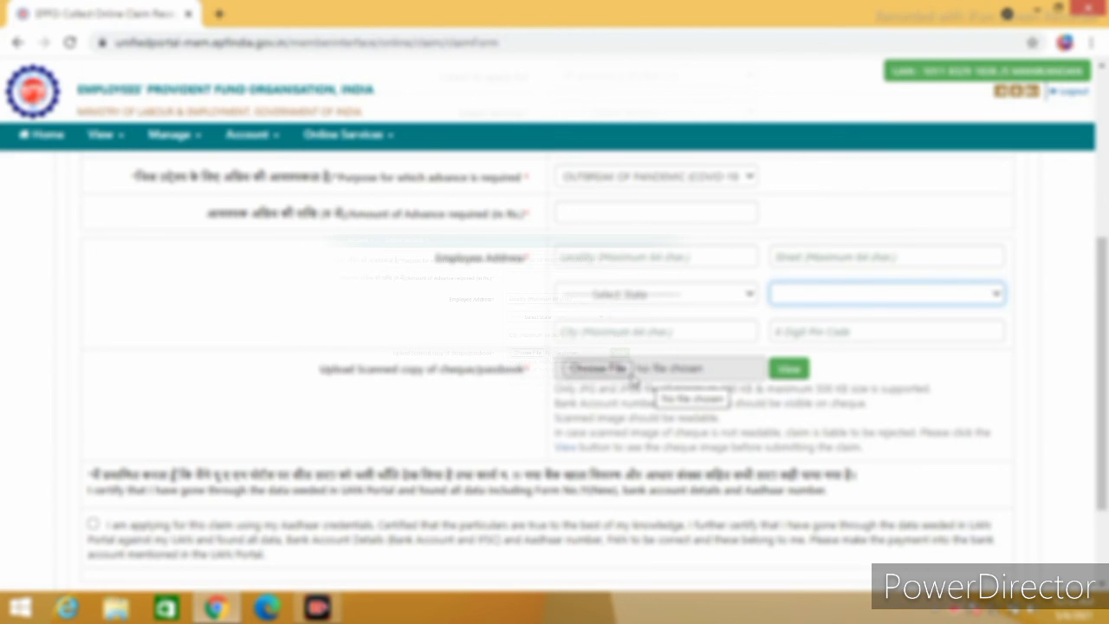
# Tick the Aadhaar consent declaration at the bottom of the claim form
pyautogui.scroll(-1, 663, 390)
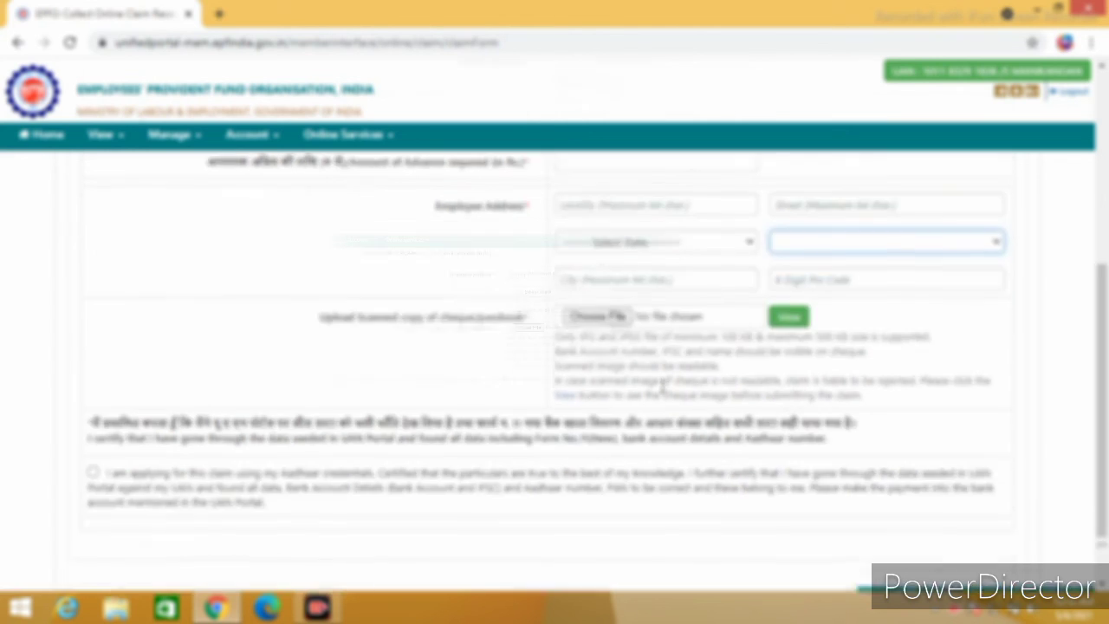
pyautogui.scroll(-2, 663, 389)
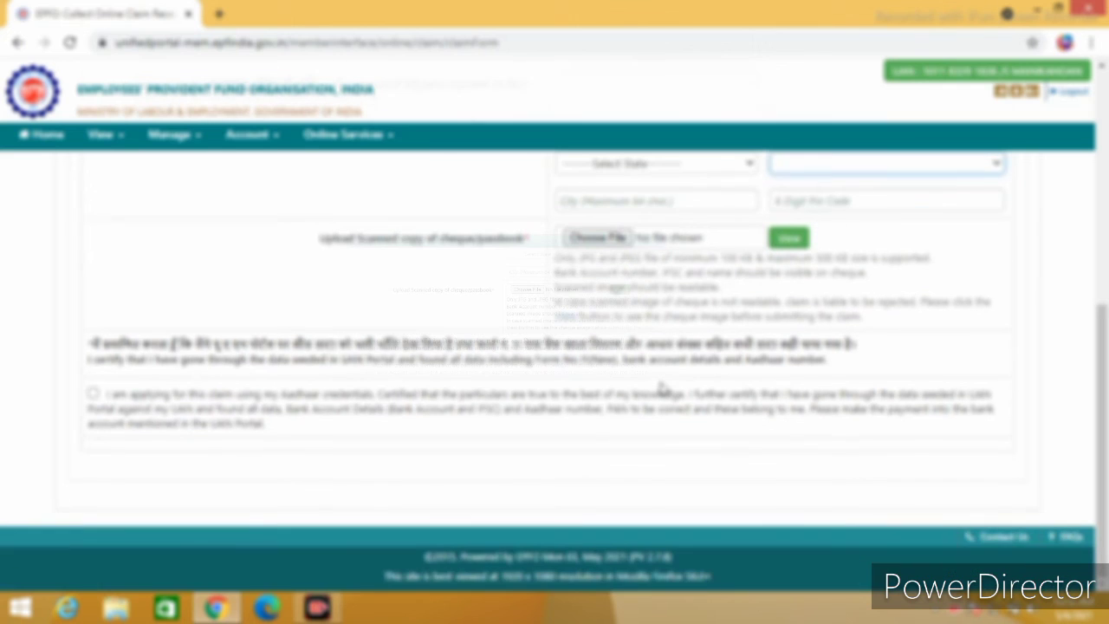
pyautogui.click(93, 395)
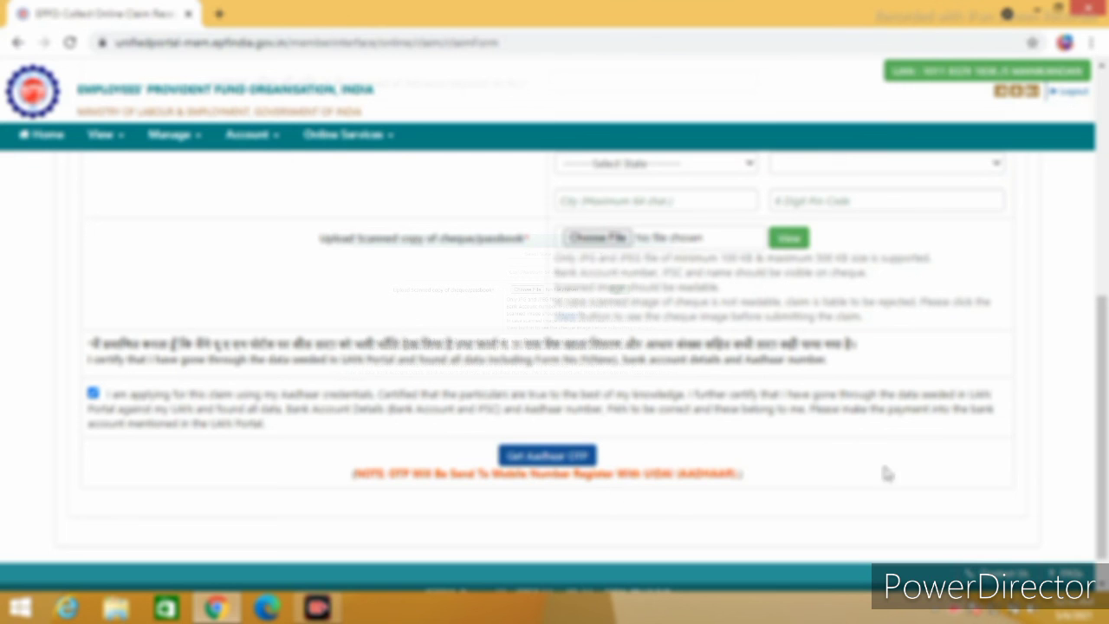
pyautogui.scroll(3, 832, 414)
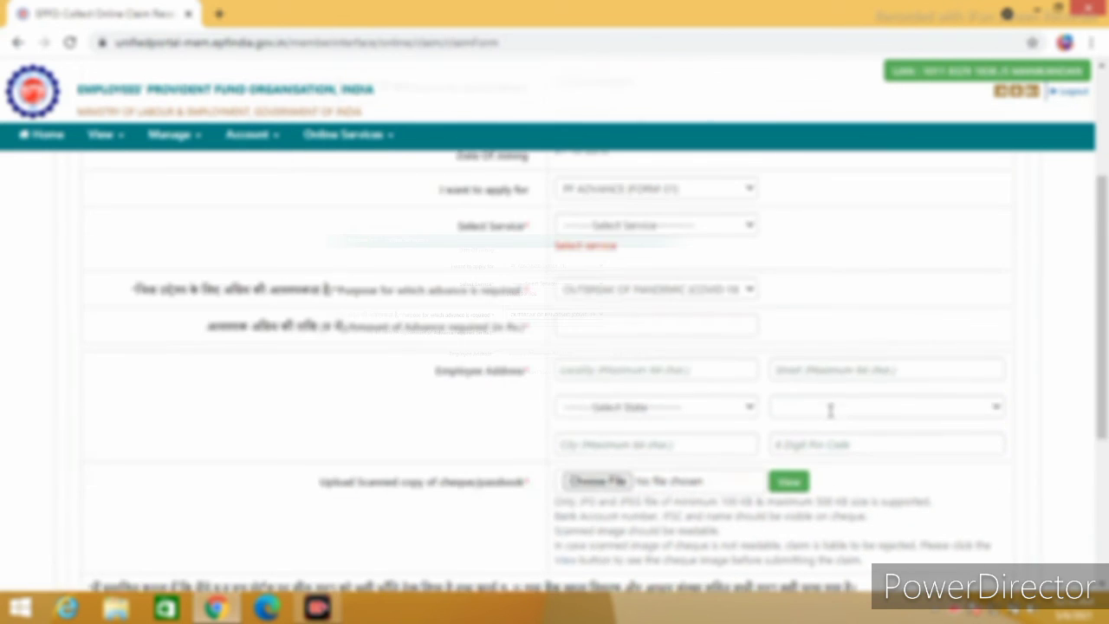
pyautogui.scroll(-1, 832, 411)
pyautogui.scroll(-2, 832, 411)
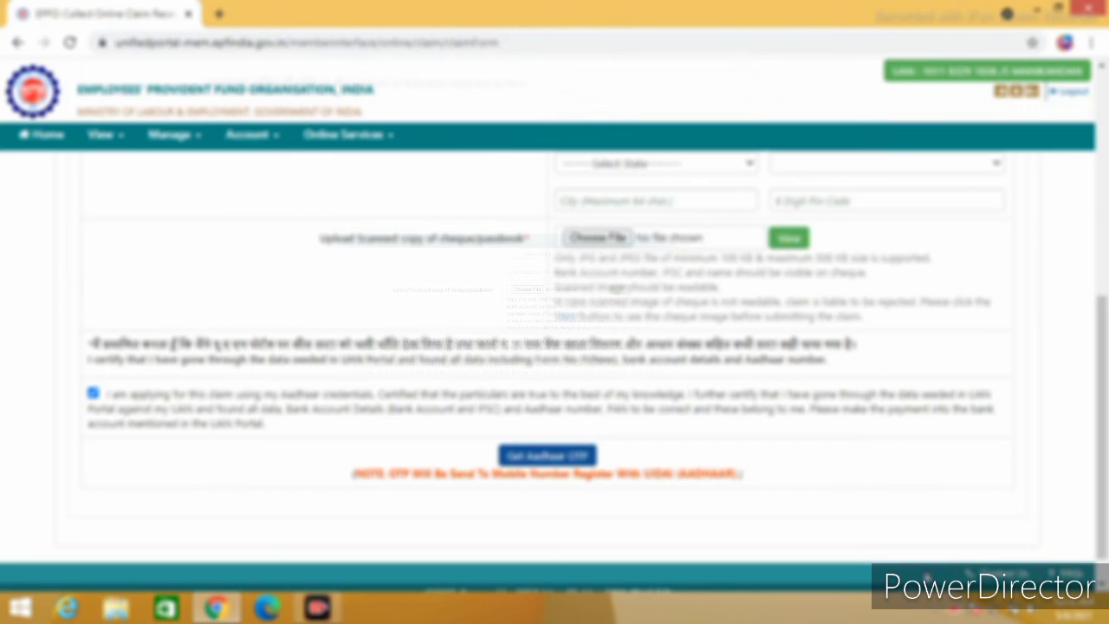